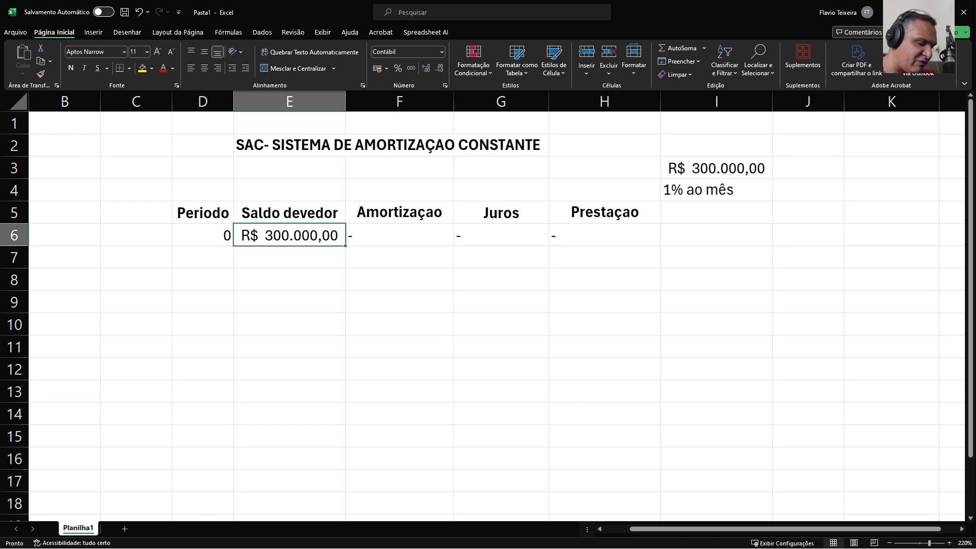
Step: Review the loan amount in I3 and the monthly interest rate in I4
click(501, 324)
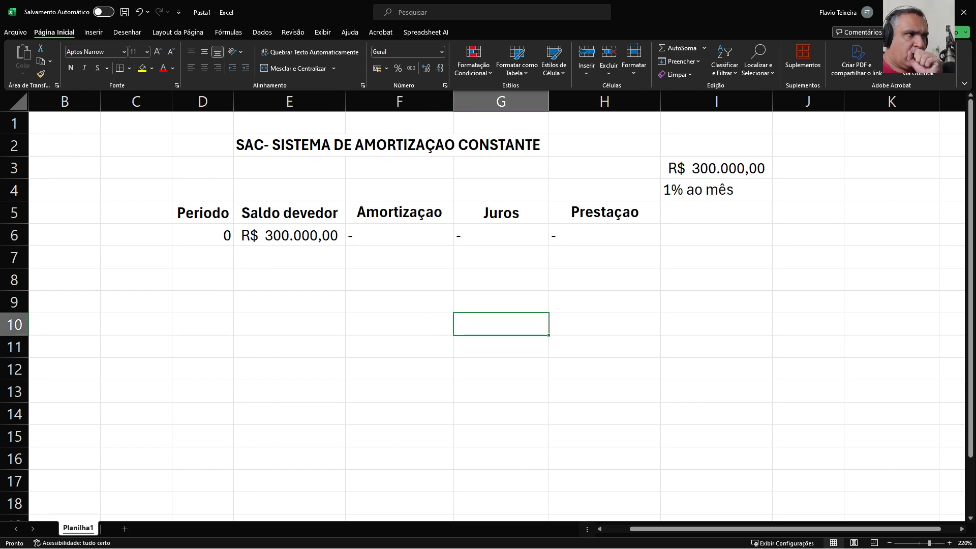
click(717, 302)
click(717, 167)
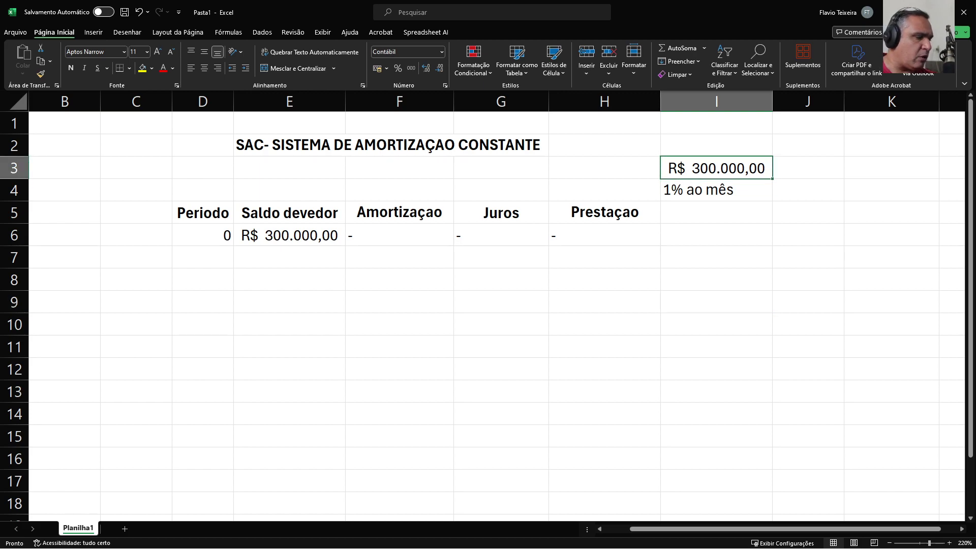
click(717, 189)
click(717, 167)
click(716, 189)
click(716, 168)
click(717, 190)
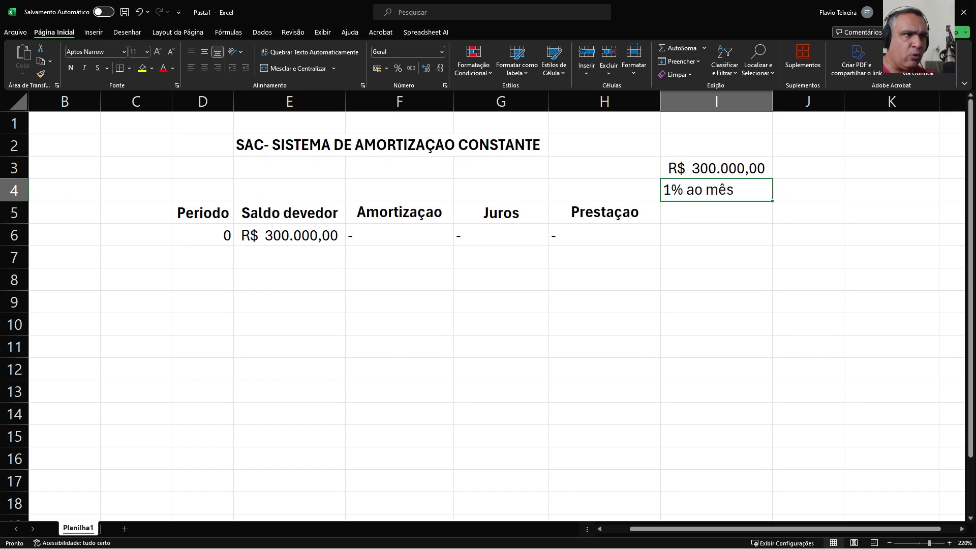
click(717, 324)
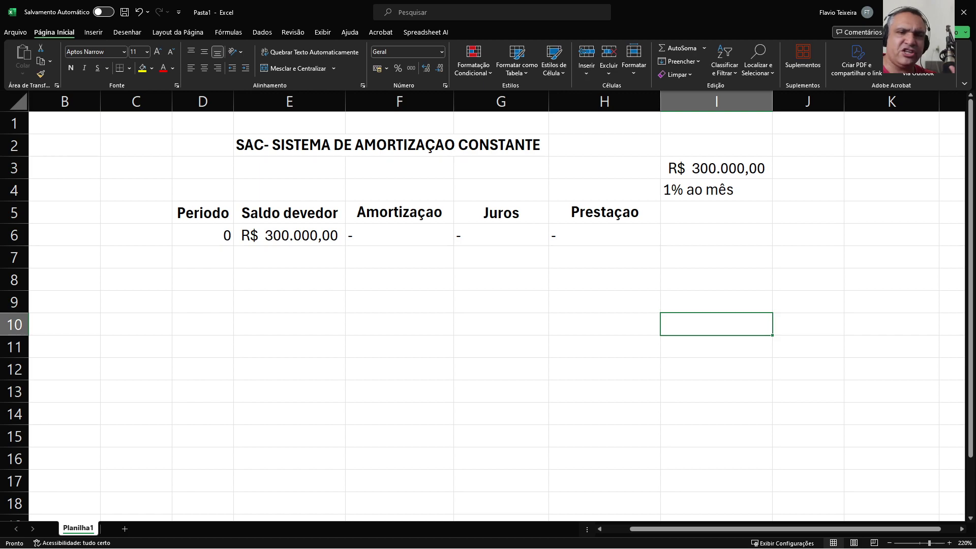
Step: Enter 300 in I9 and calculate that value divided by 12 in I10
click(717, 302)
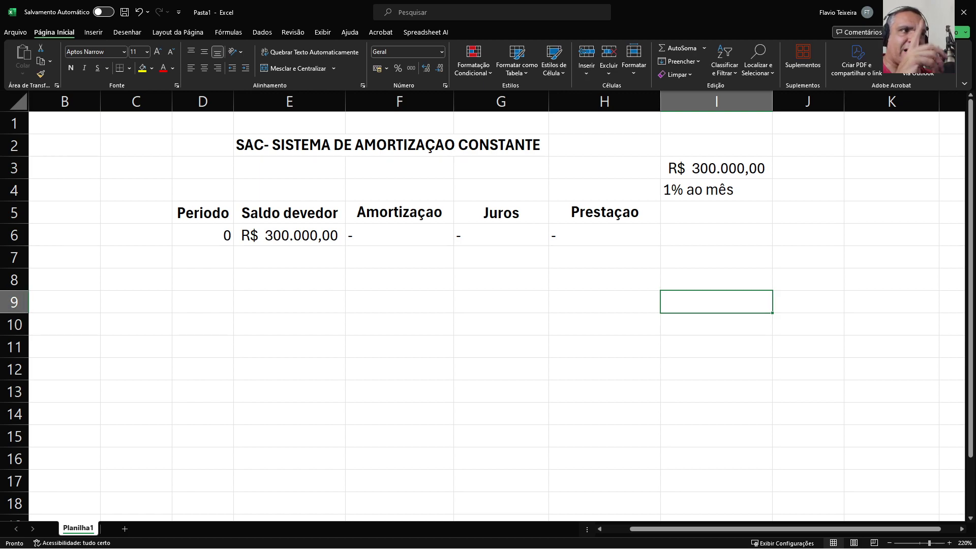
text(300)
key(Return)
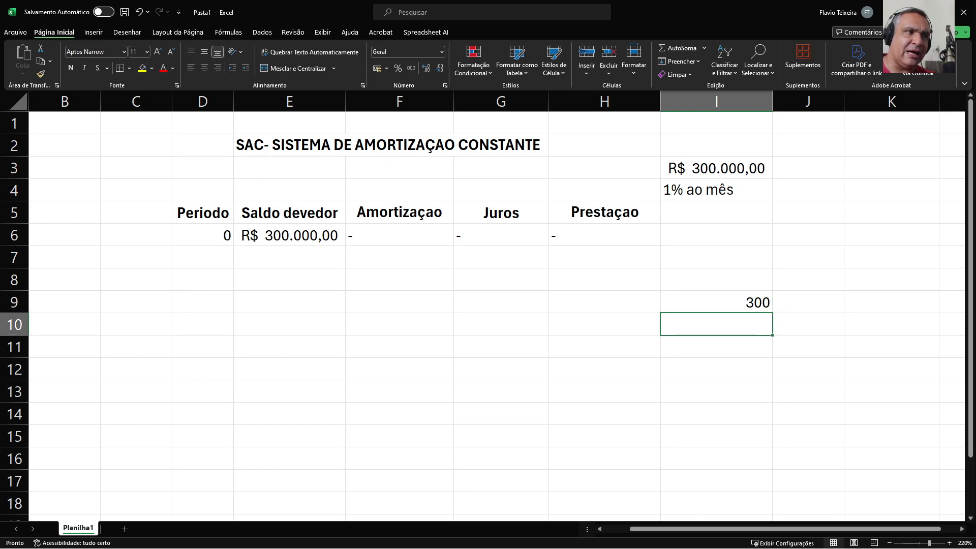
text(=)
key(Up)
text(/12)
key(Return)
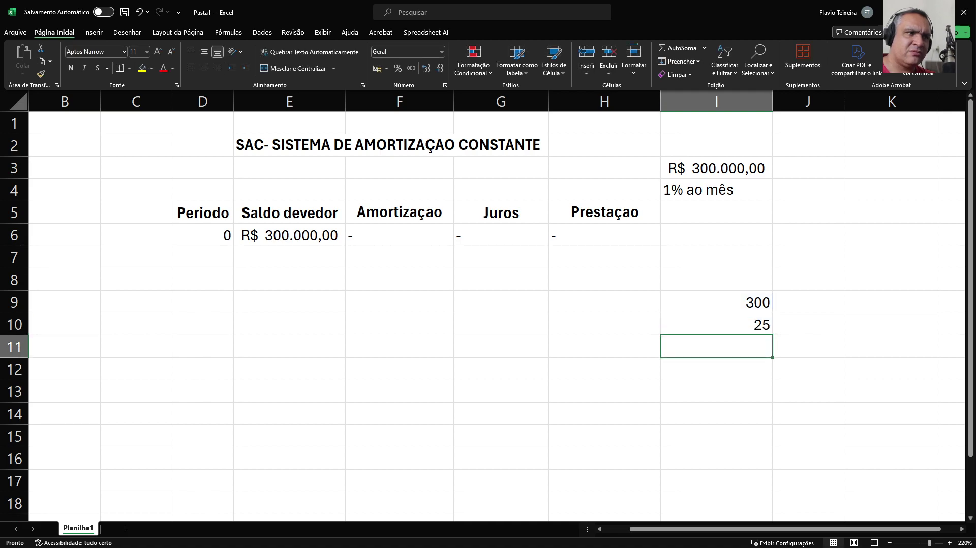
Step: Clear the scratch calculation from I9:I10
key(Up)
key(shift+Up)
key(Delete)
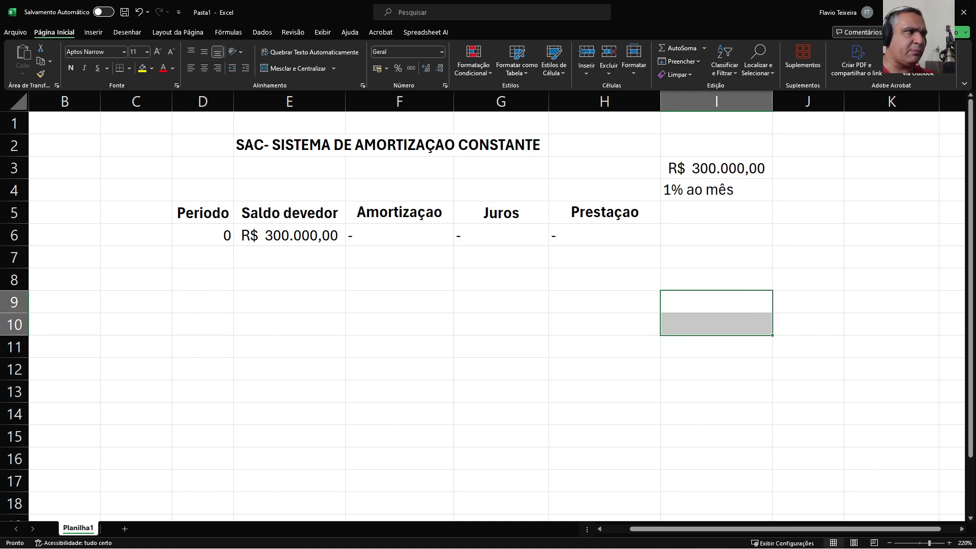
Step: Calculate the monthly amortization in I9 by dividing the loan amount in I3 by 300
click(399, 257)
click(716, 302)
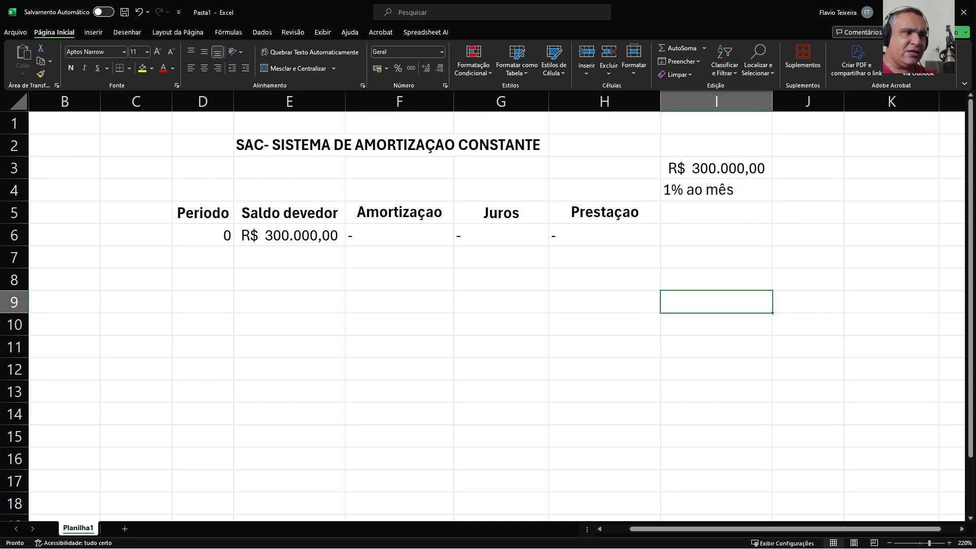
text(=3)
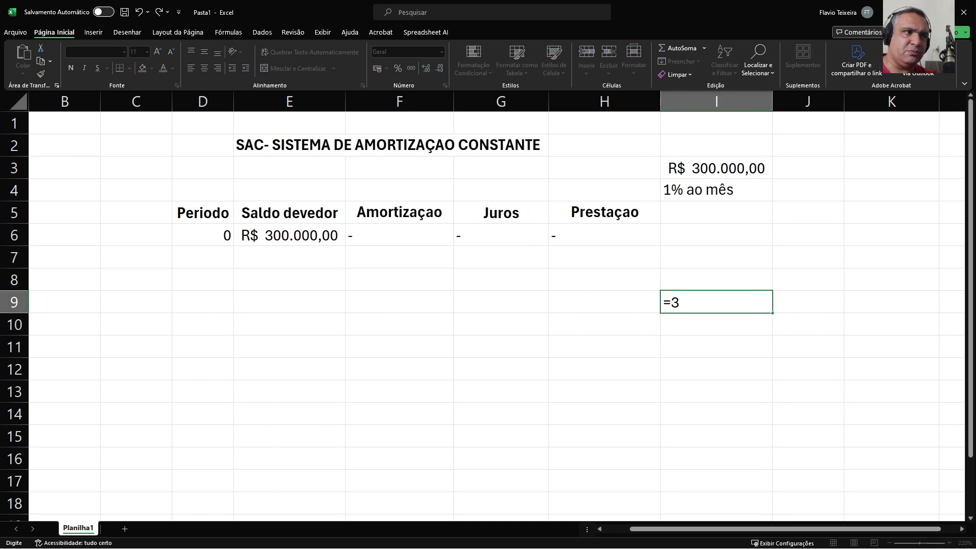
key(BackSpace)
click(716, 168)
text(/30)
key(Return)
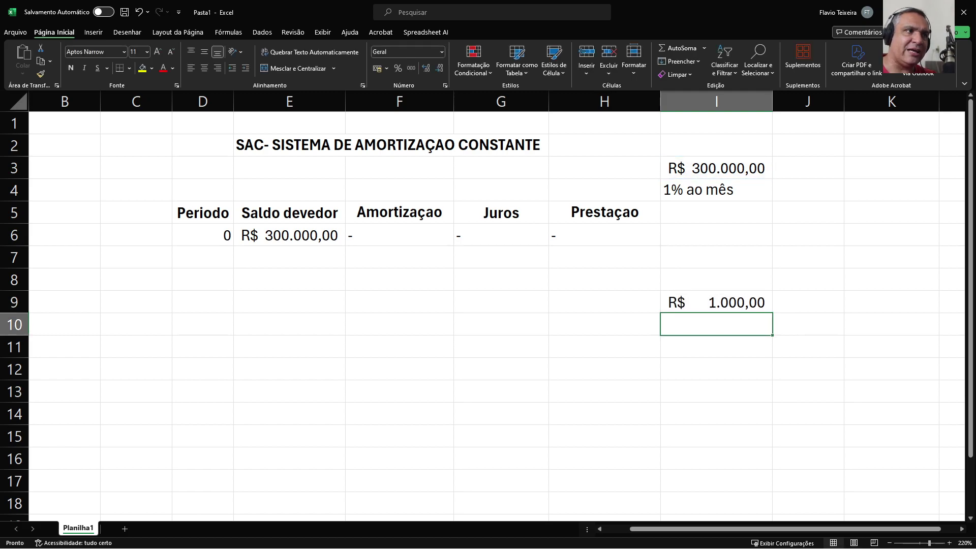
click(717, 302)
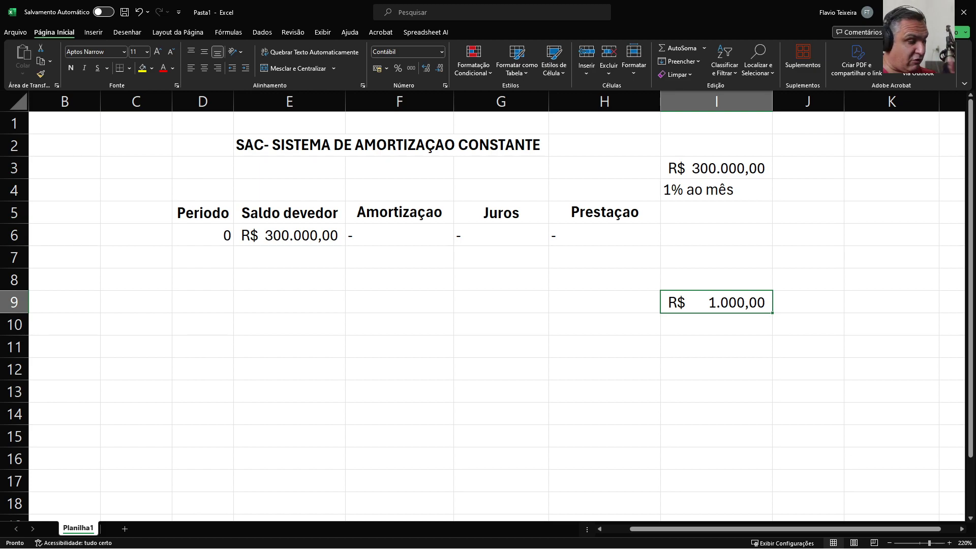
Step: Enter 1 as the next period in D7, below period 0
drag(203, 235, 605, 235)
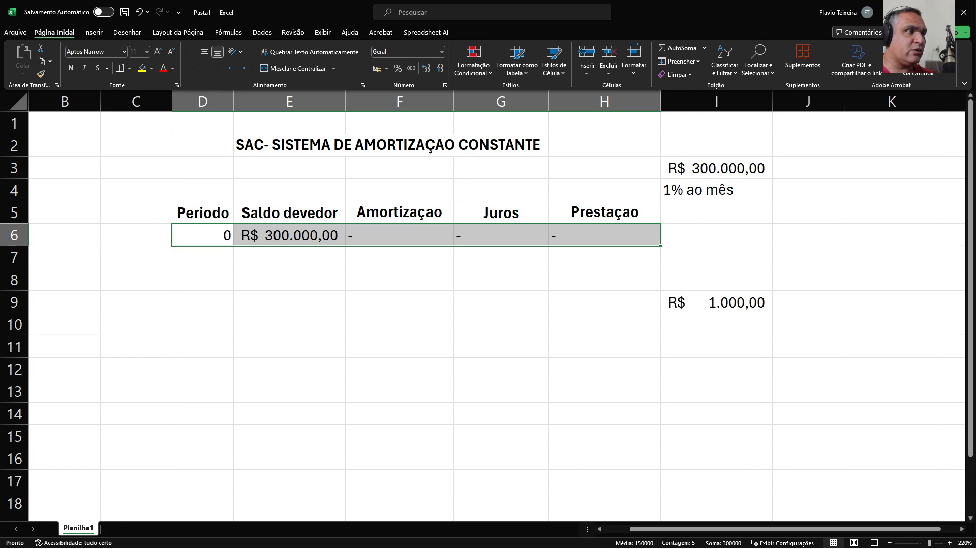
click(289, 235)
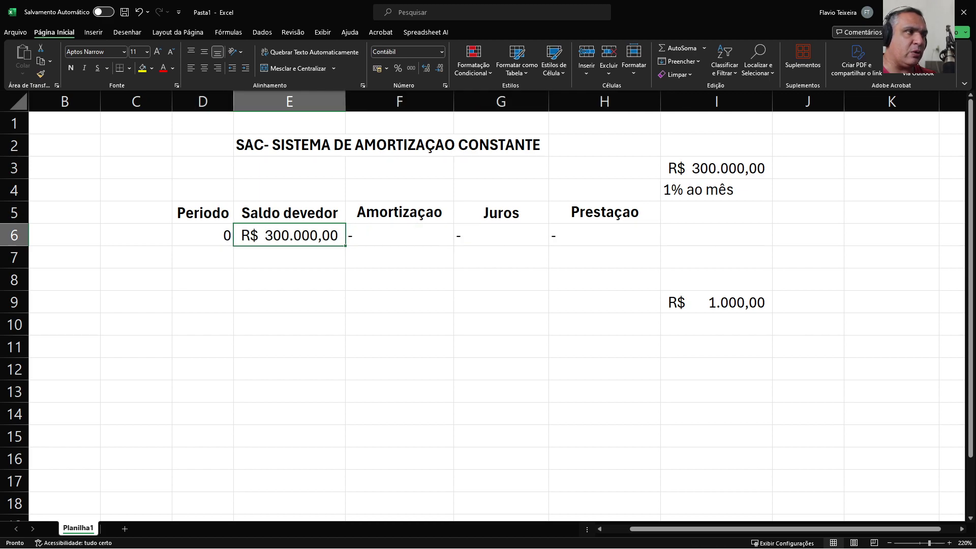
click(202, 257)
text(1)
key(Tab)
key(Tab)
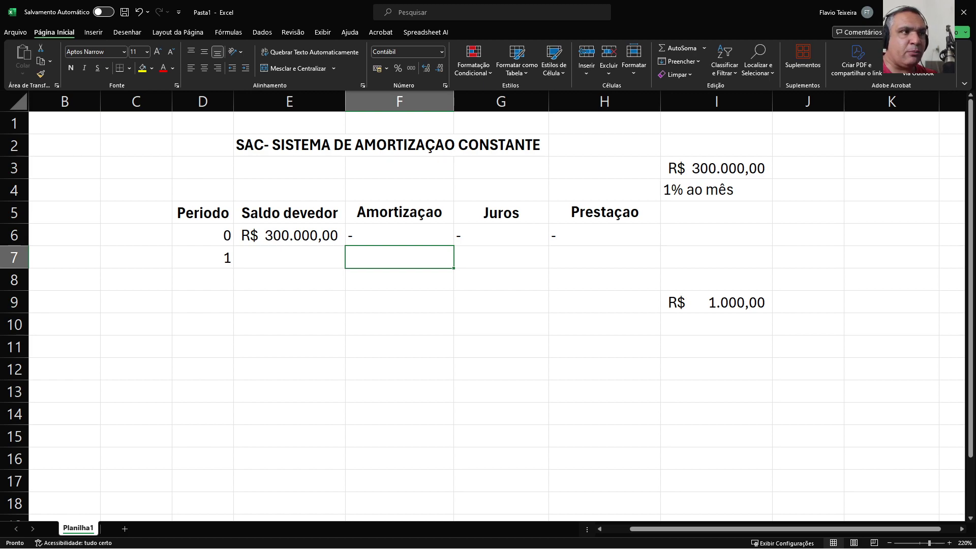
Step: Enter 1000 as the period 1 amortization in F7
click(716, 302)
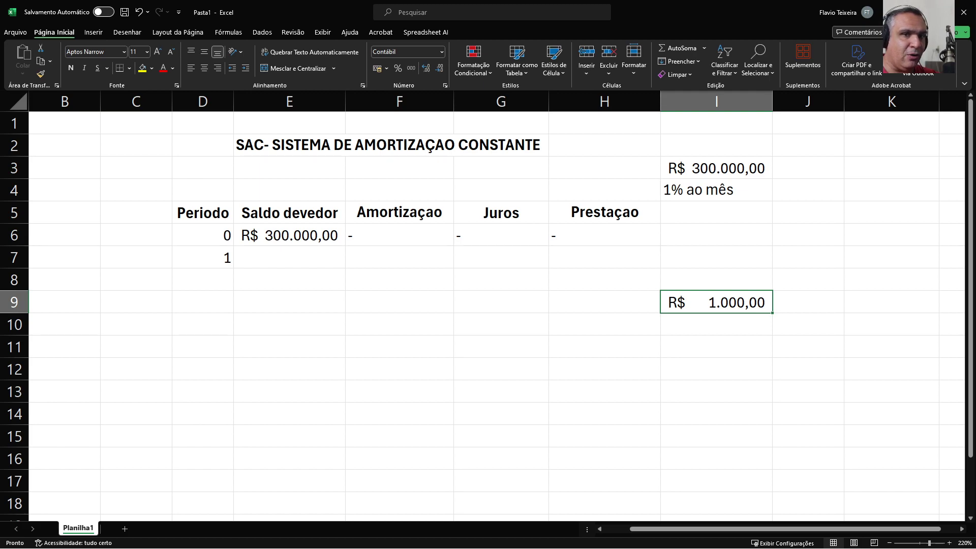
click(399, 257)
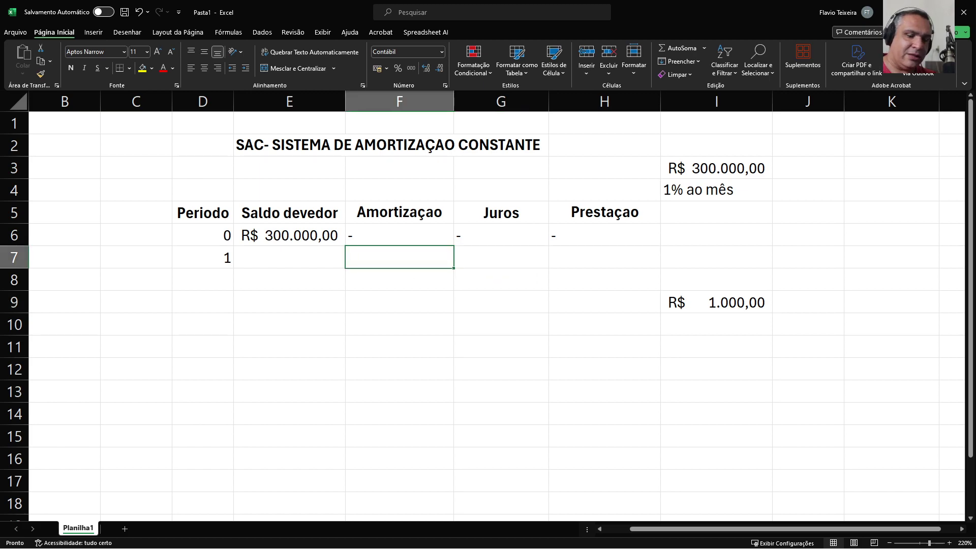
text(1000)
key(Return)
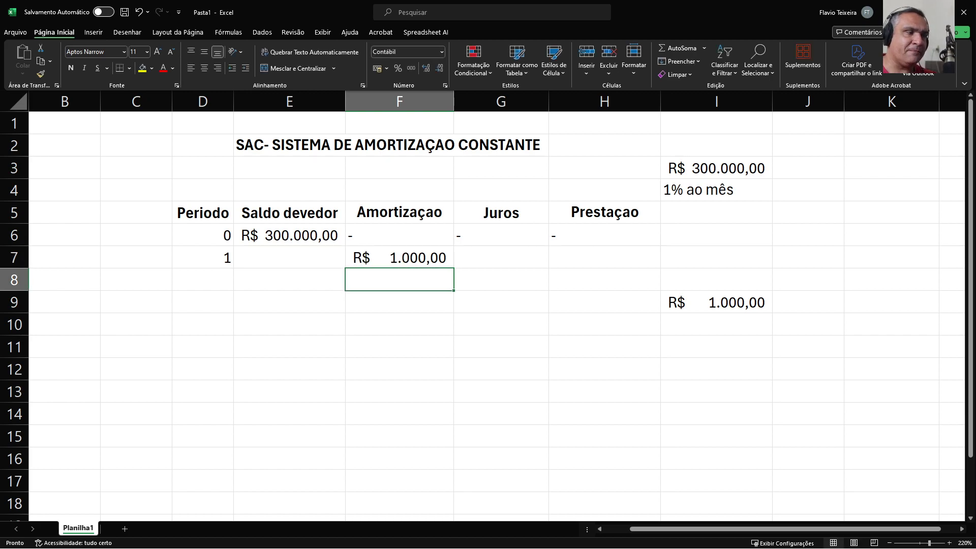
Step: Calculate the period 1 interest in G7 with the formula =E6*0,01
click(500, 258)
text(=)
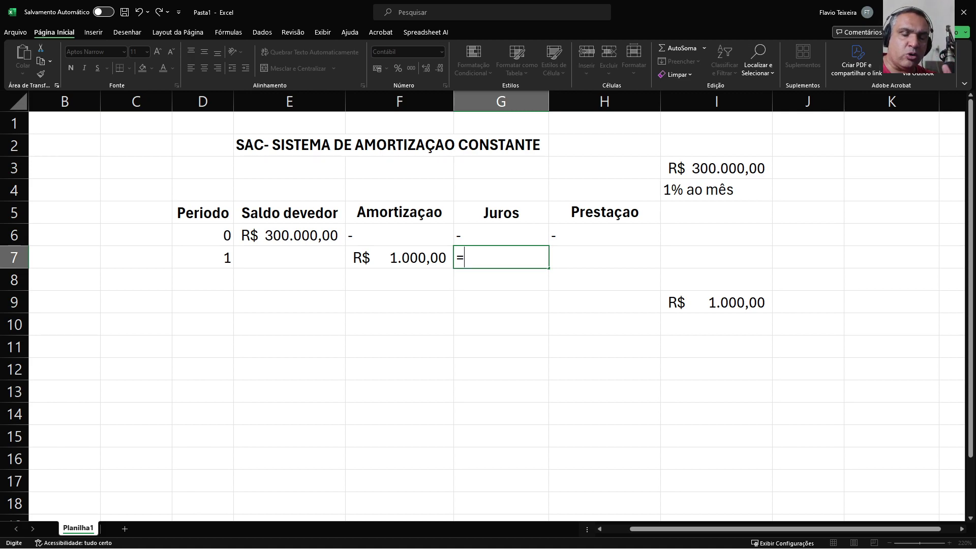
key(Up)
key(Left)
key(Left)
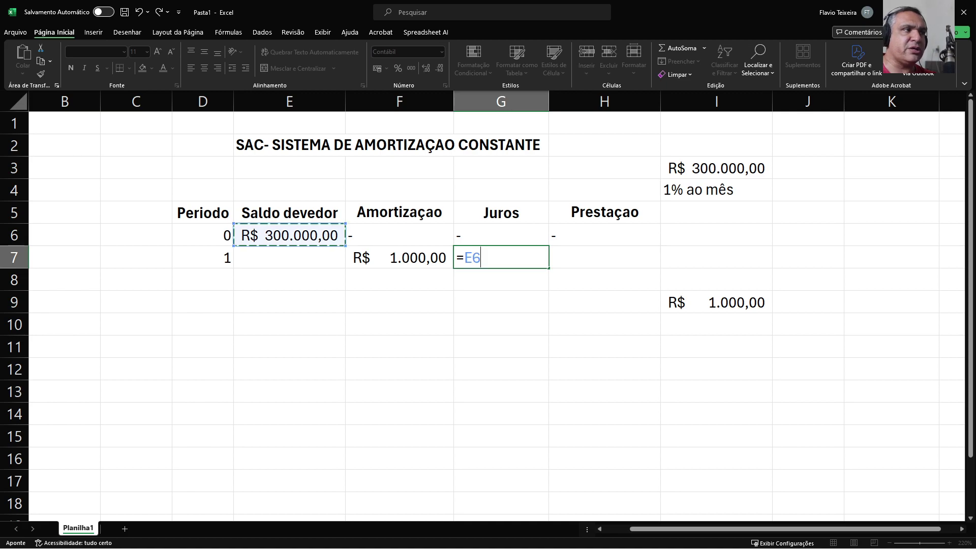
text(*,0)
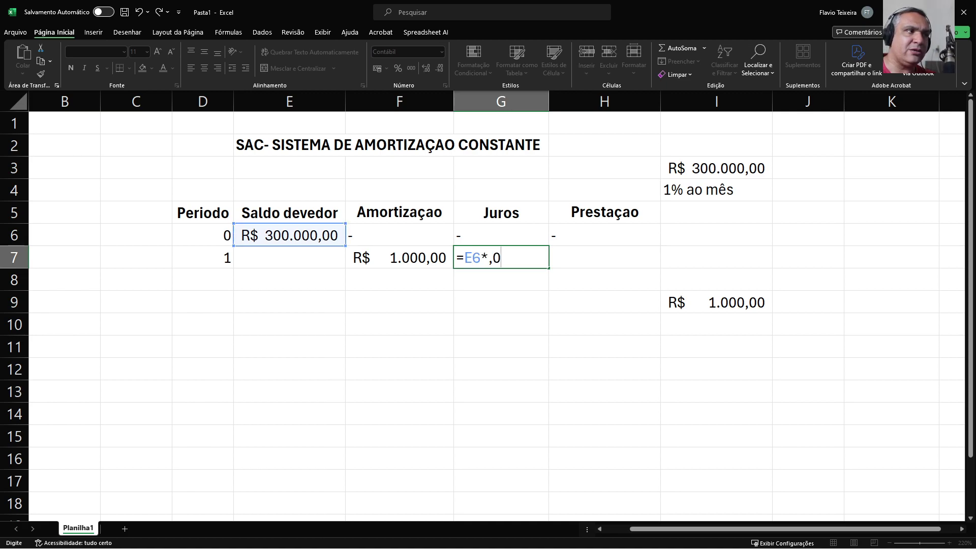
key(BackSpace)
key(BackSpace)
text(0,01)
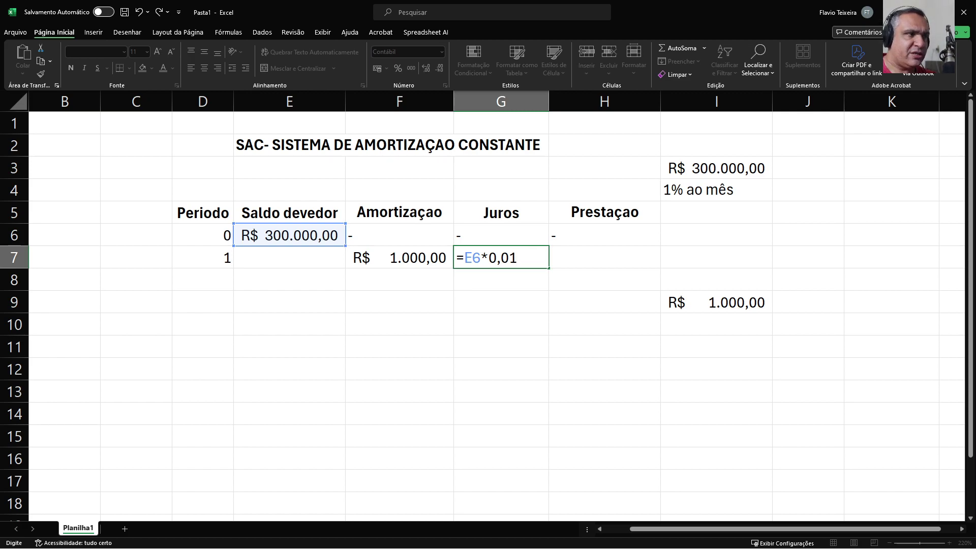
key(Return)
Step: Calculate the period 1 installment in H7 by adding the amortization F7 and the interest G7
click(604, 257)
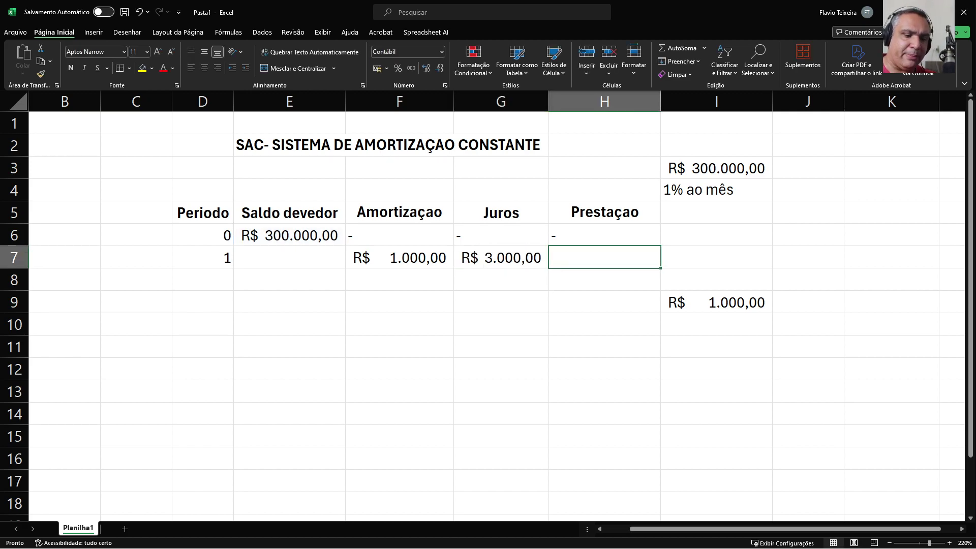
text(=)
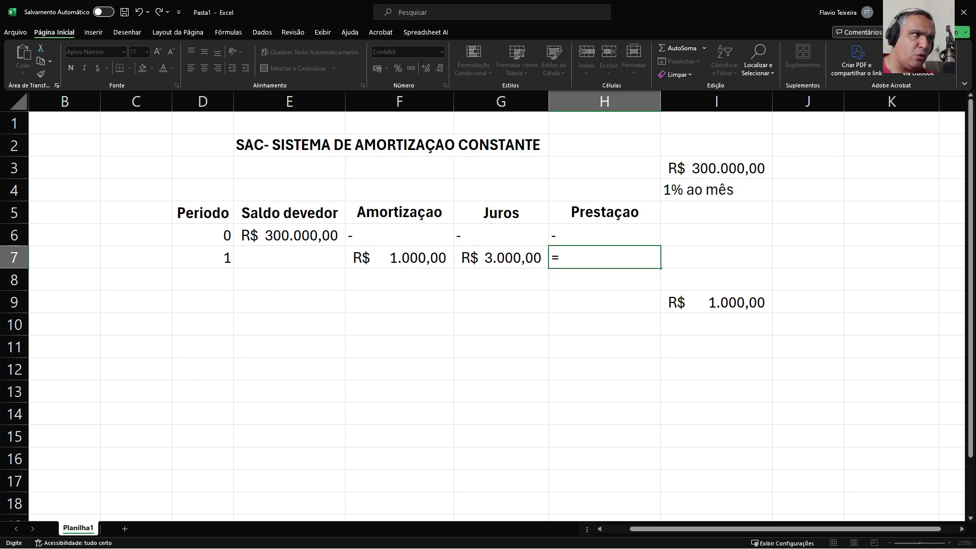
click(399, 257)
text(+)
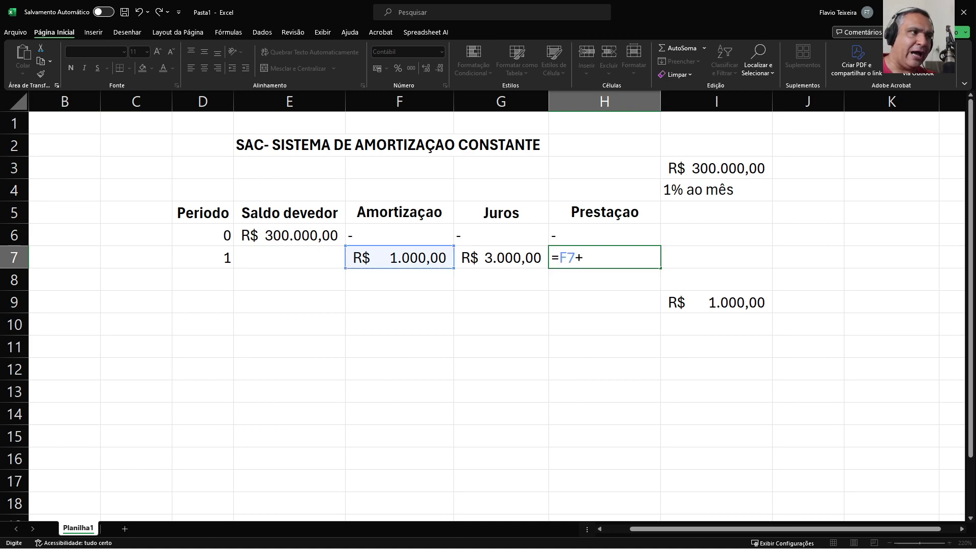
key(Left)
key(Return)
click(604, 257)
click(399, 257)
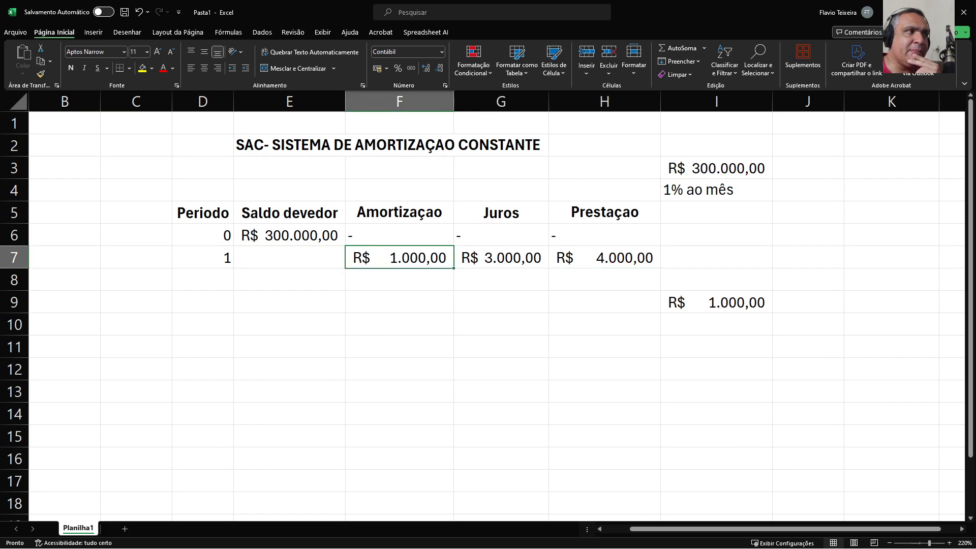
click(605, 257)
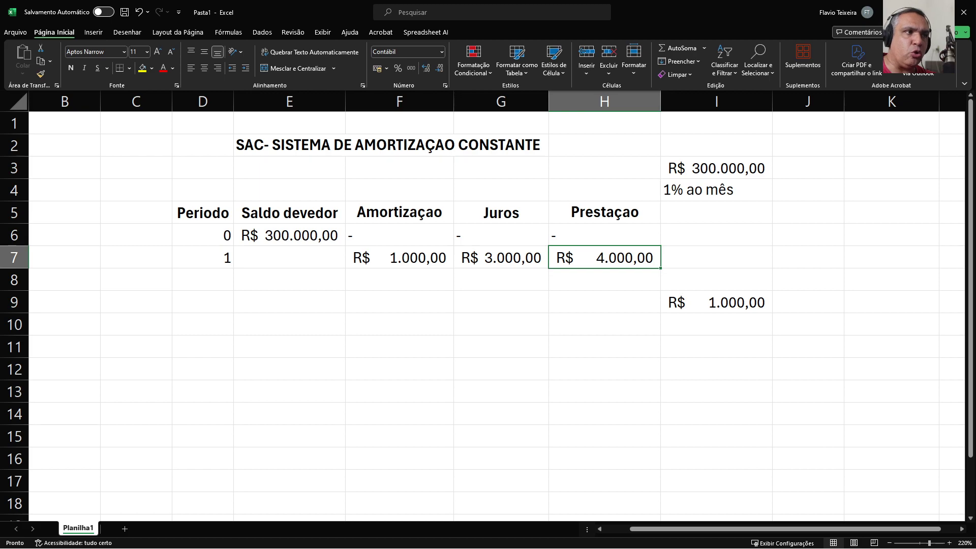
Step: Delete the scratch amortization calculation from I9
click(716, 302)
key(Delete)
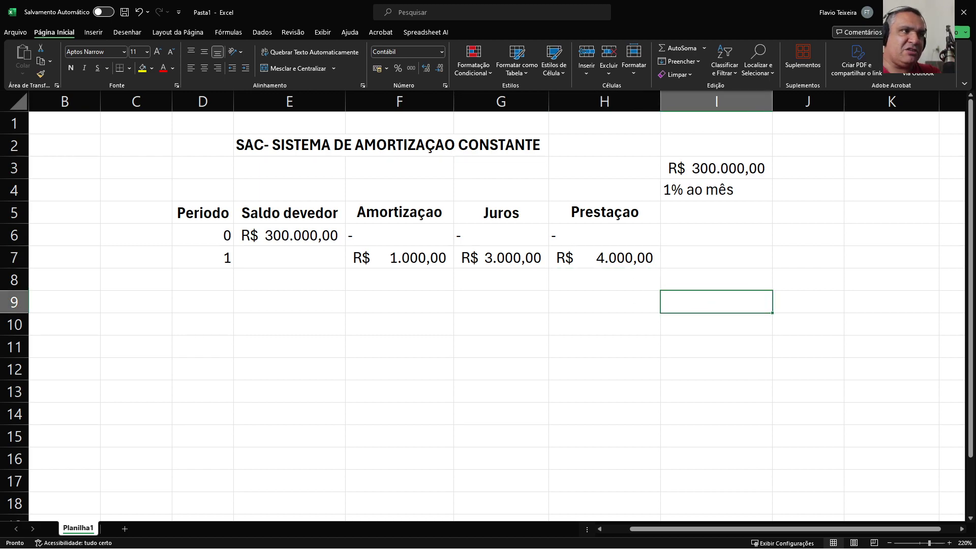
click(716, 257)
Step: Calculate the period 1 outstanding balance in E7 by subtracting the amortization F7 from the previous balance E6
drag(289, 280, 289, 257)
click(289, 257)
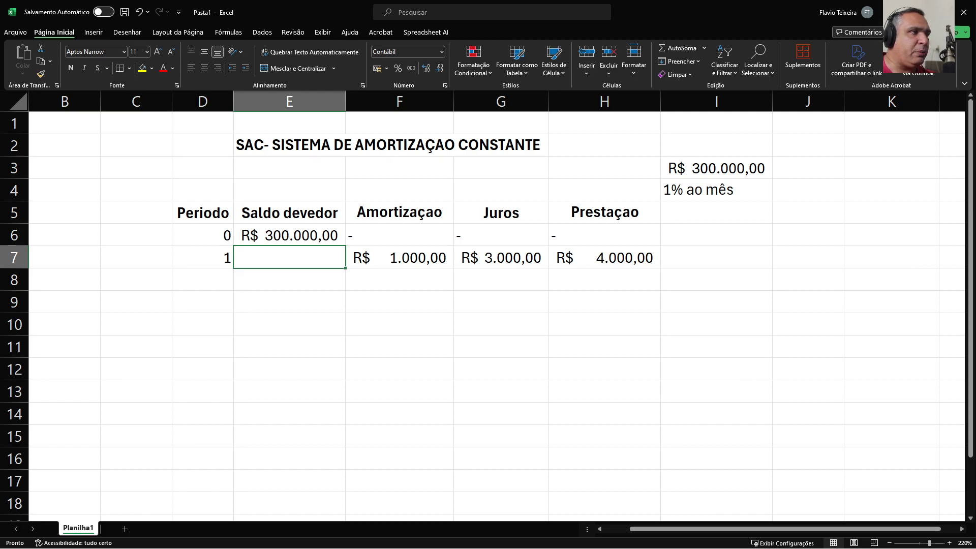
click(399, 257)
click(289, 258)
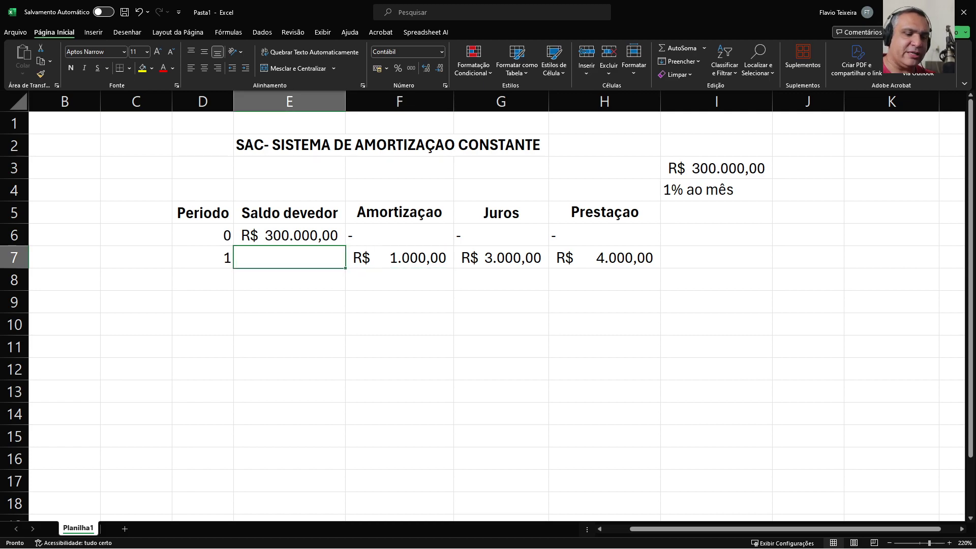
text(=)
click(290, 235)
text(-)
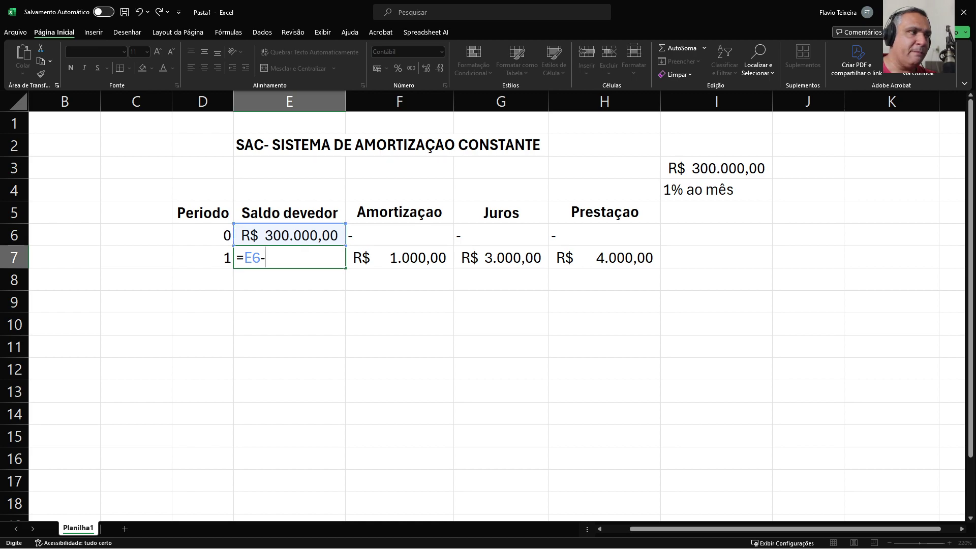
click(399, 257)
key(Return)
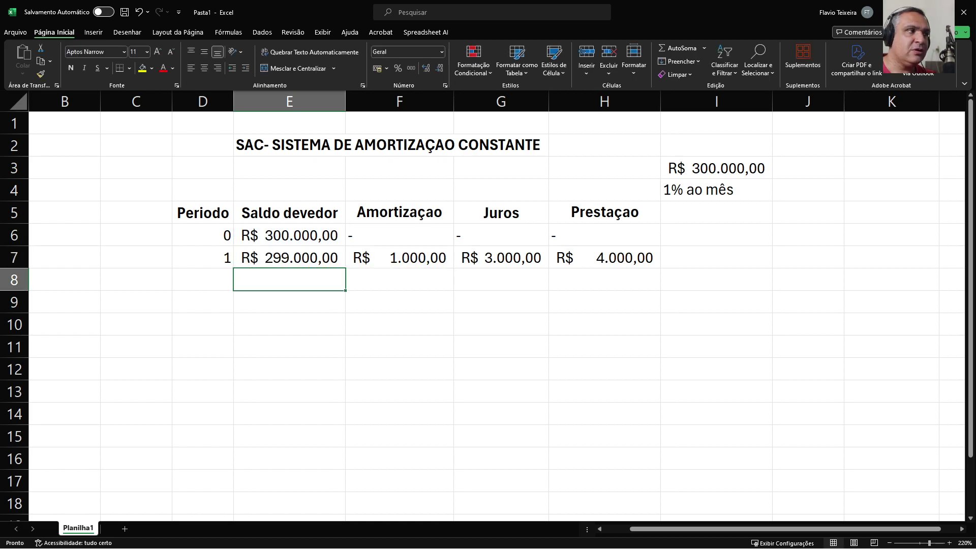
click(289, 257)
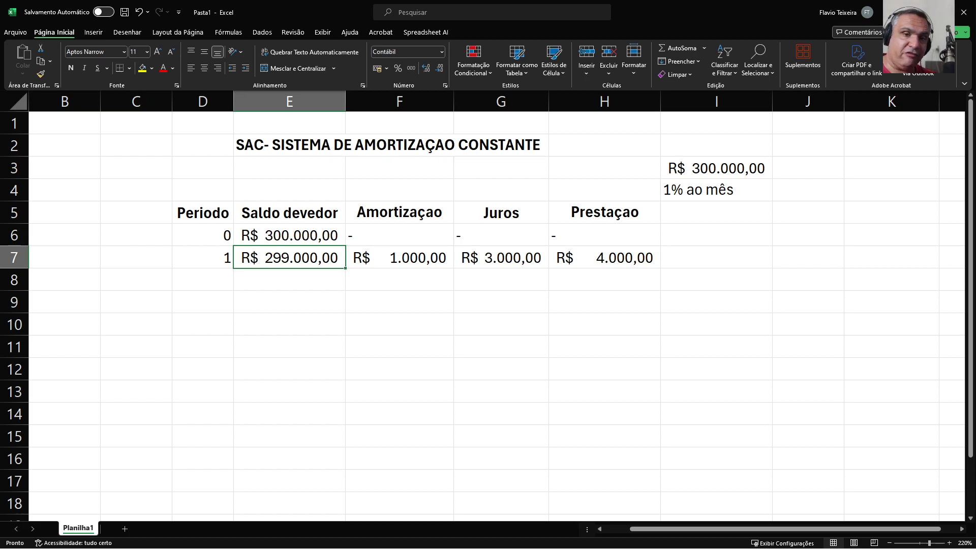
click(604, 257)
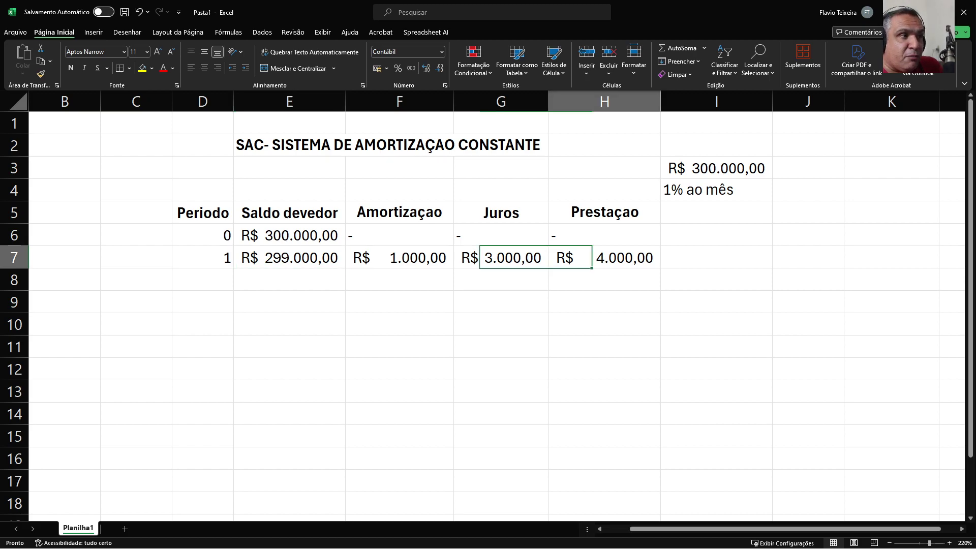
click(289, 257)
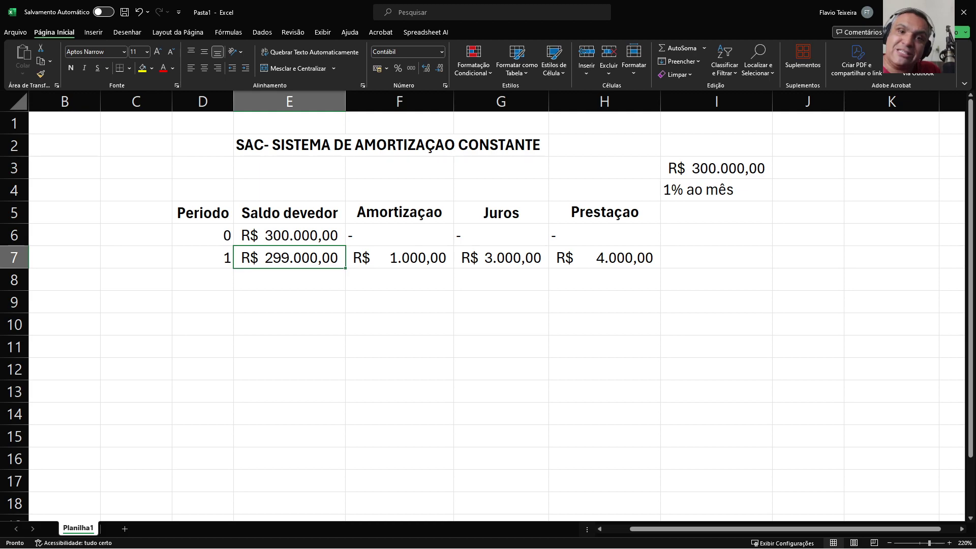
click(501, 280)
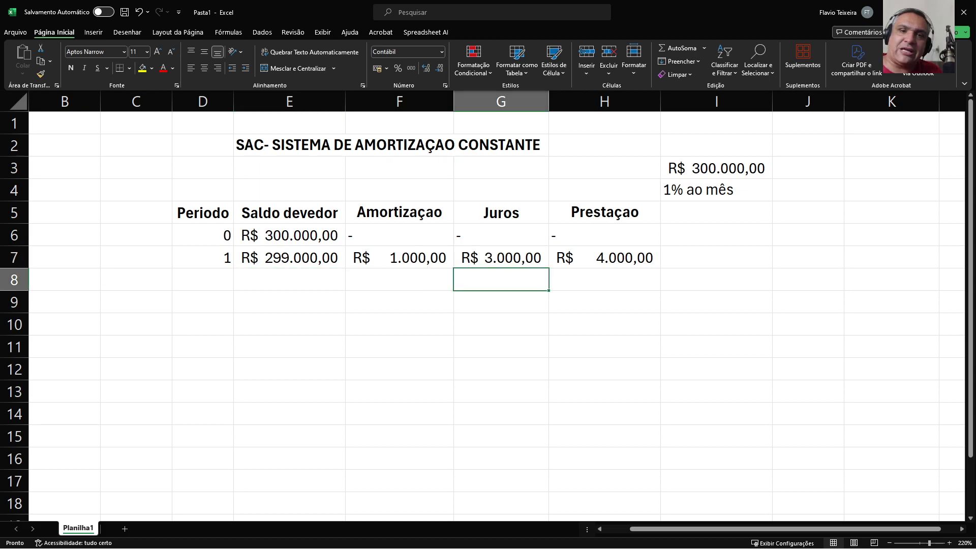
click(501, 257)
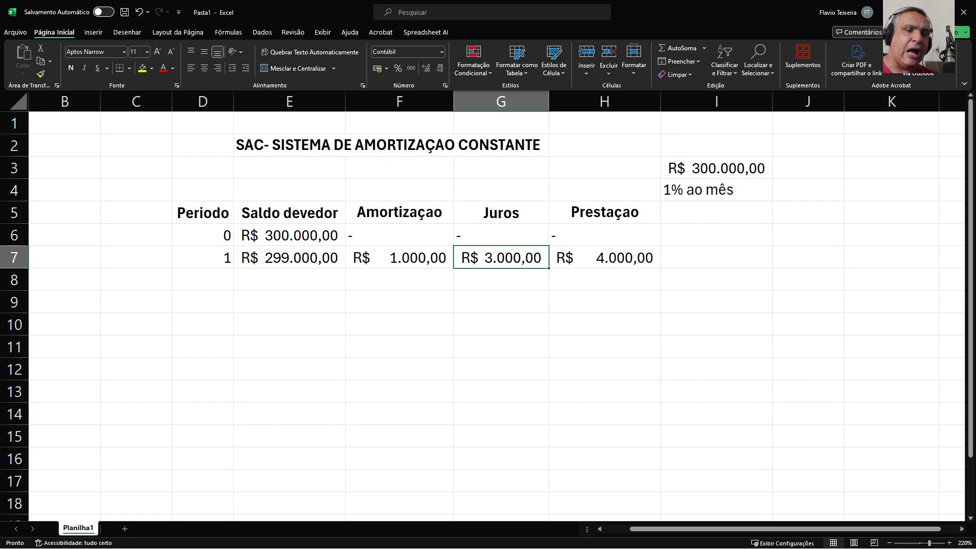
click(289, 280)
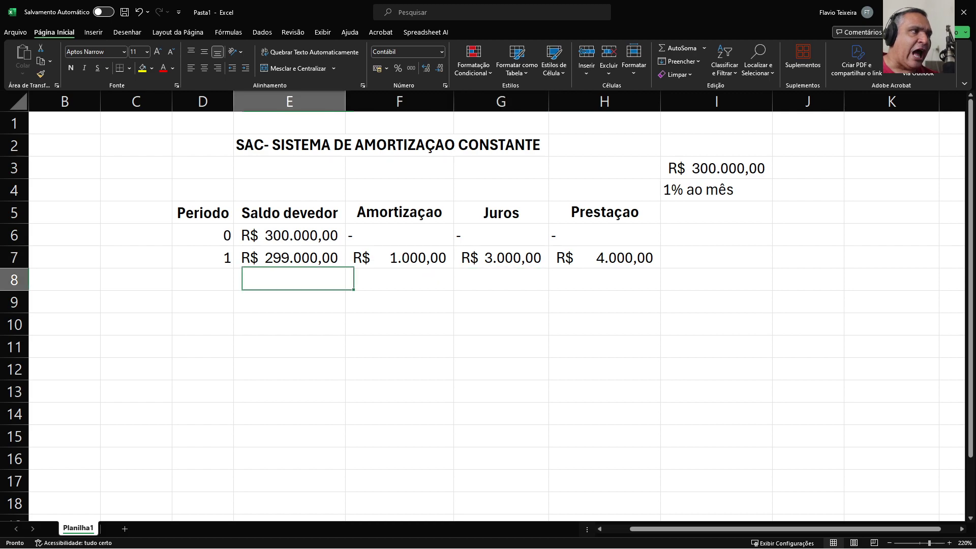
Step: Fill the period numbers down from D7 as a consecutive series ending at 48 in D54
click(202, 279)
click(202, 257)
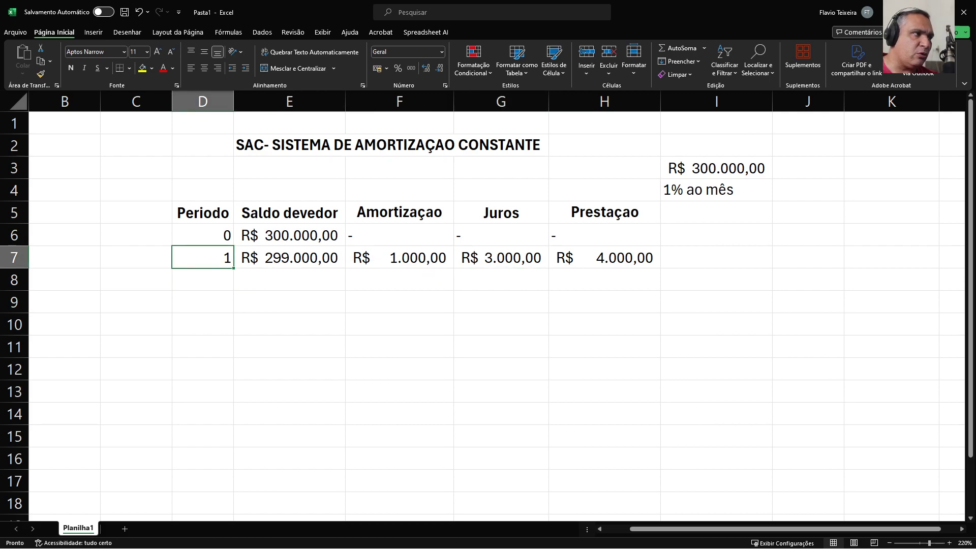
drag(233, 268, 240, 368)
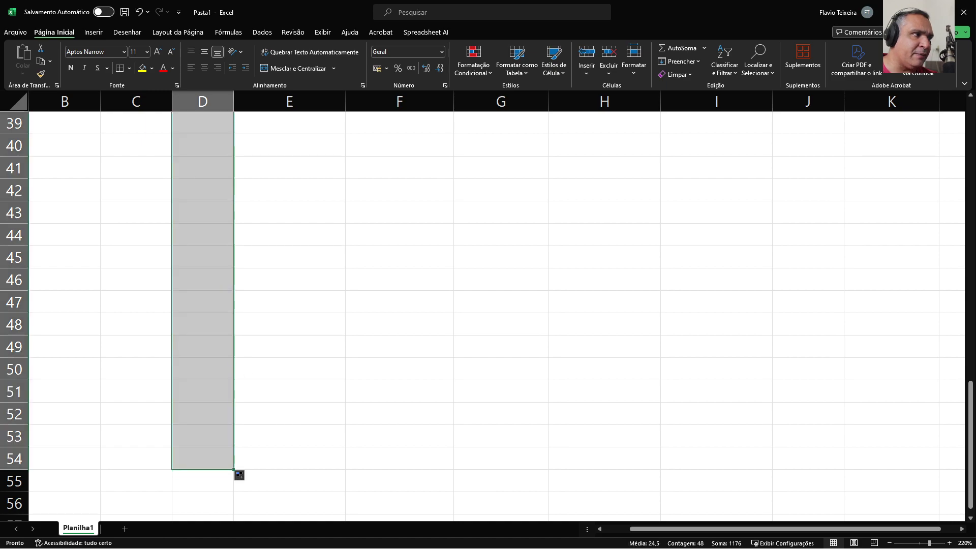
scroll(239, 369, up, 5)
scroll(240, 369, up, 8)
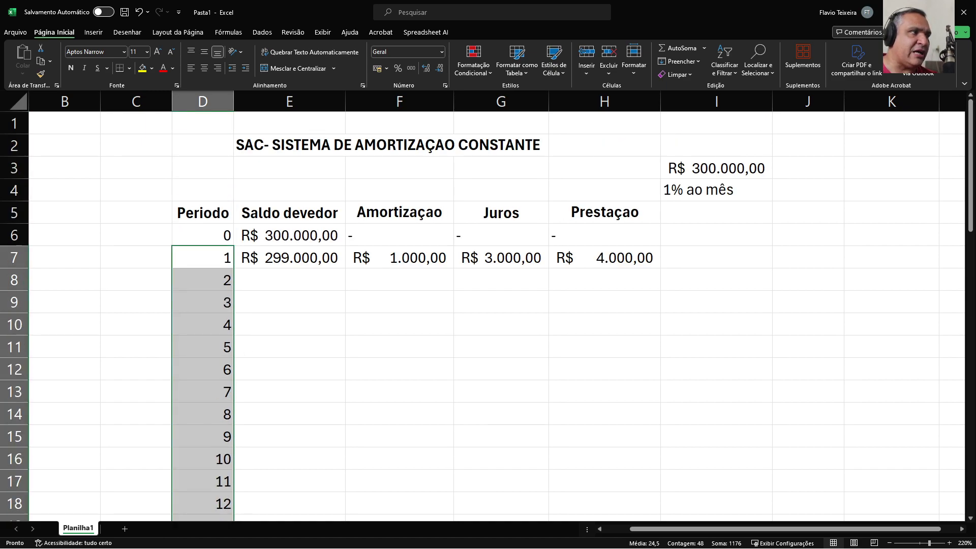
Step: Fill the amortization in F7 and the interest formula in G7 down one row to period 2
click(289, 258)
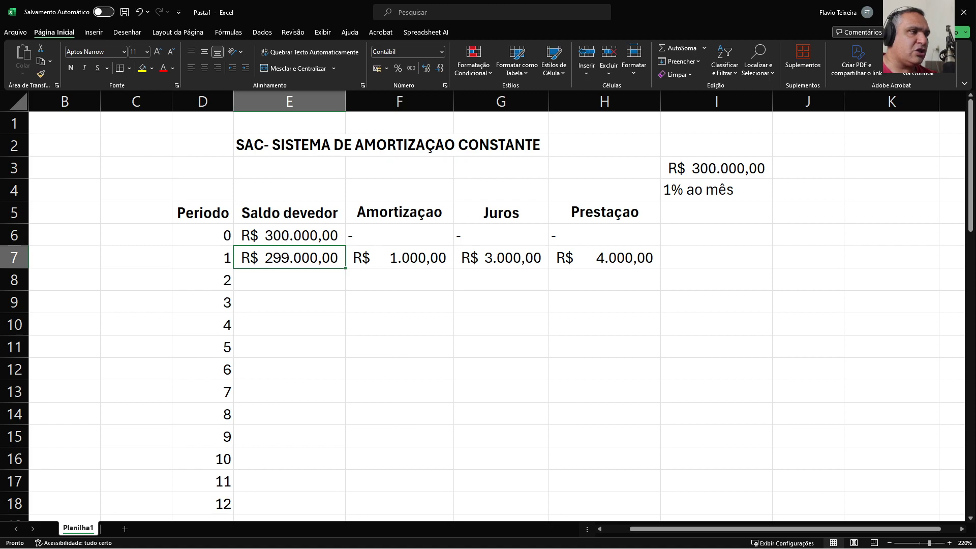
click(399, 257)
drag(453, 268, 453, 289)
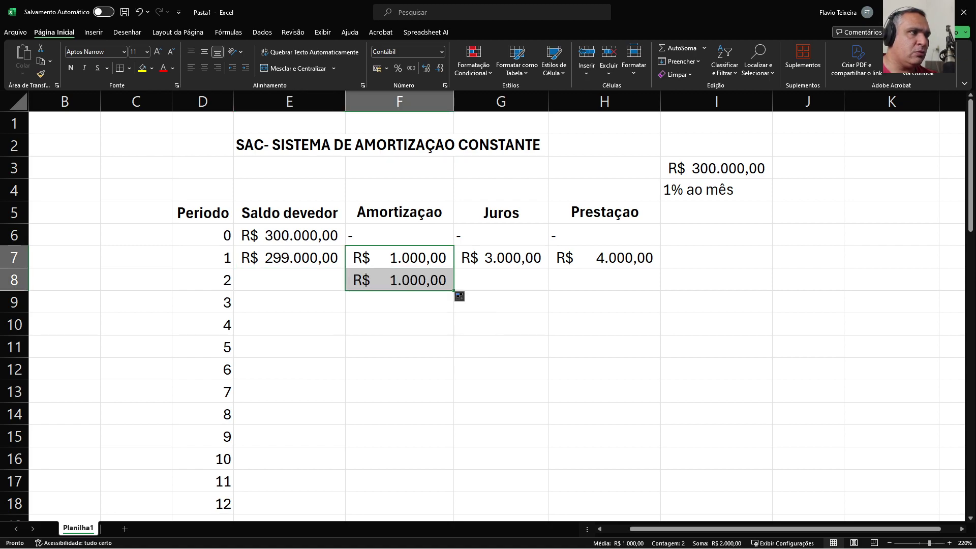
click(501, 258)
drag(549, 268, 548, 290)
double_click(501, 281)
key(Escape)
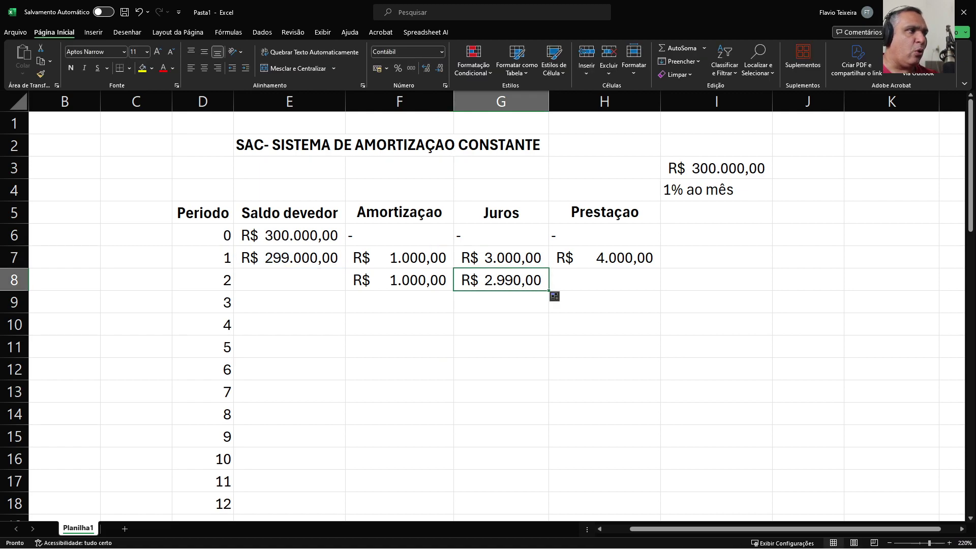
Step: Fill the installment formula from H7 down to H8 for period 2
click(289, 258)
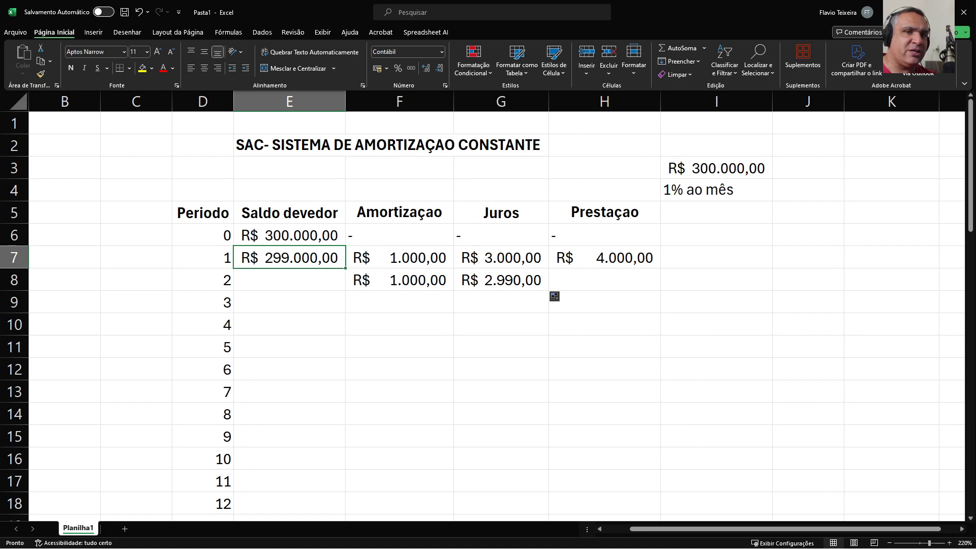
click(500, 280)
click(605, 258)
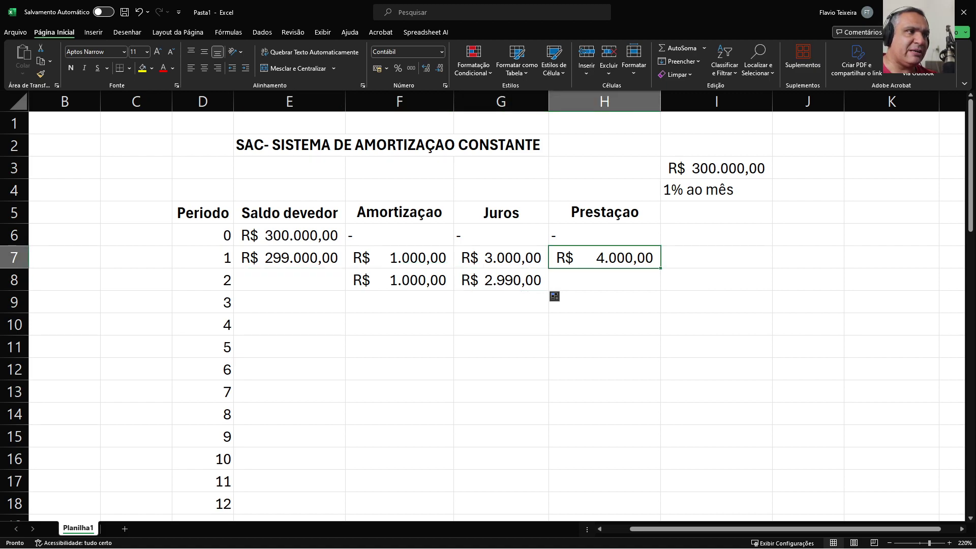
drag(660, 268, 660, 290)
Step: Compare the balance, amortization, interest and installment values of periods 1 and 2
click(501, 280)
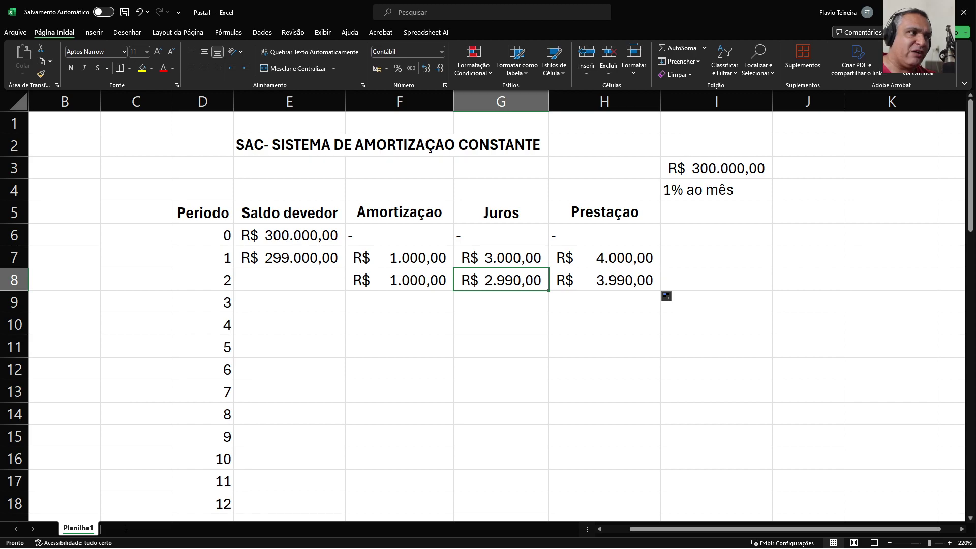
click(289, 258)
click(289, 235)
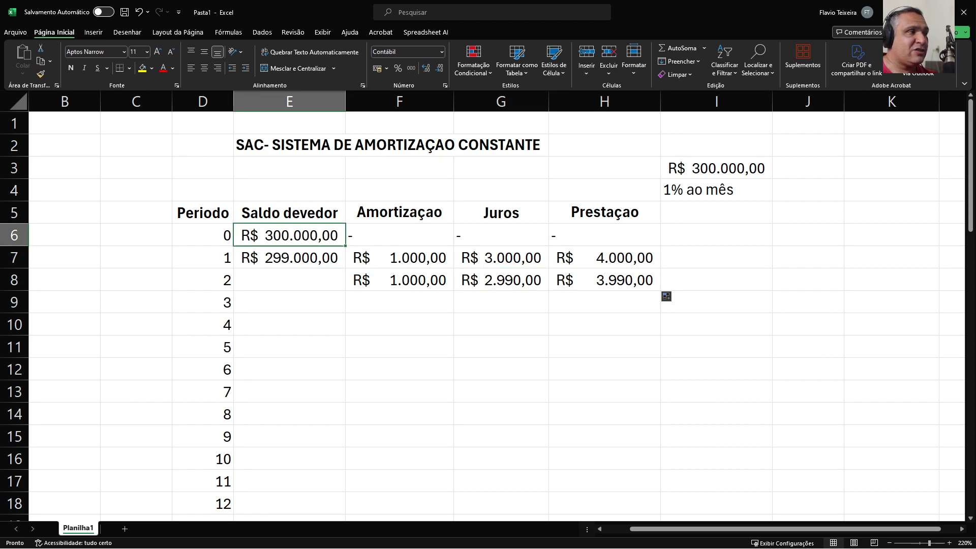
click(604, 258)
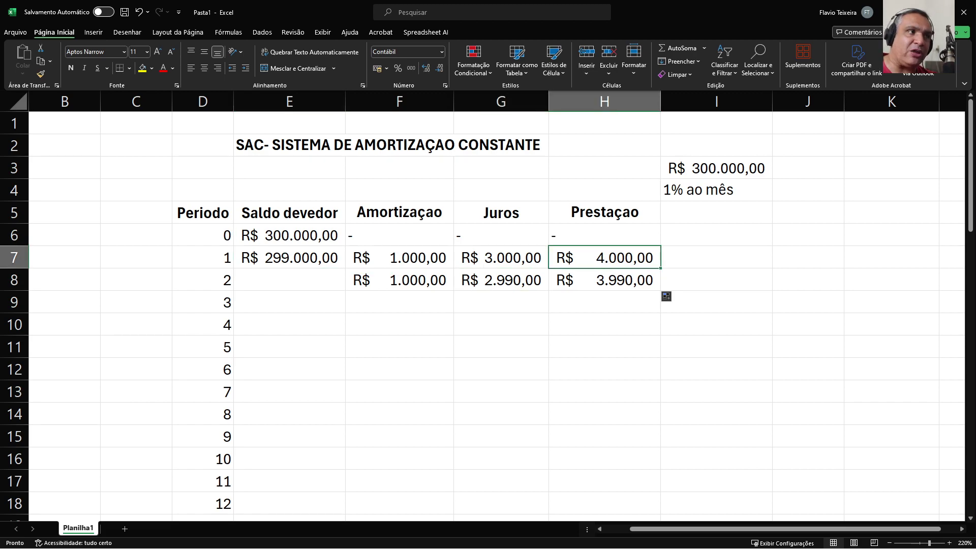
click(289, 258)
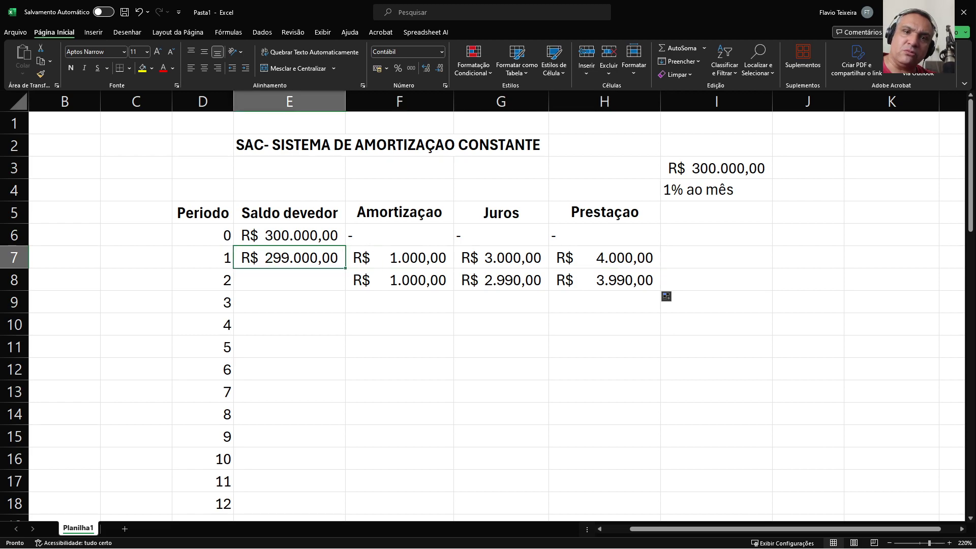
click(399, 280)
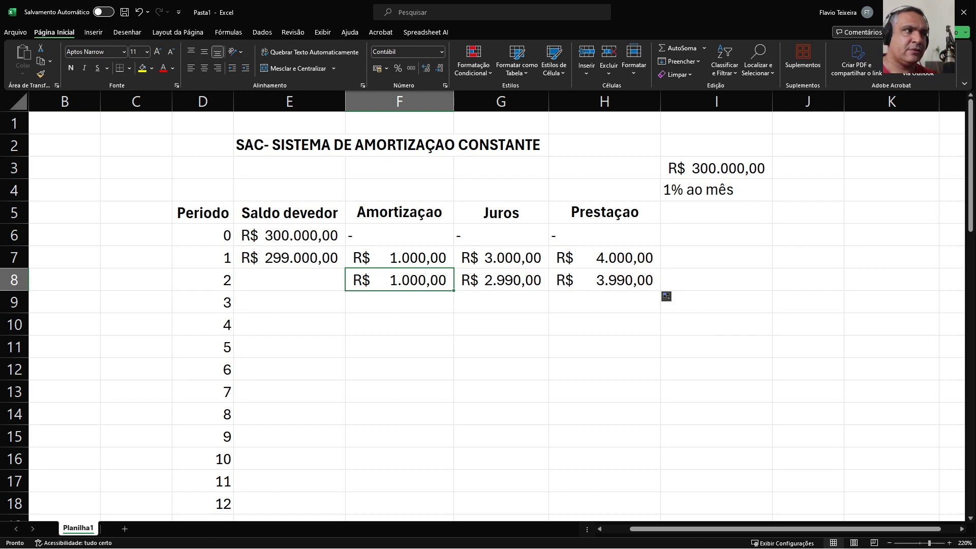
drag(289, 258, 604, 280)
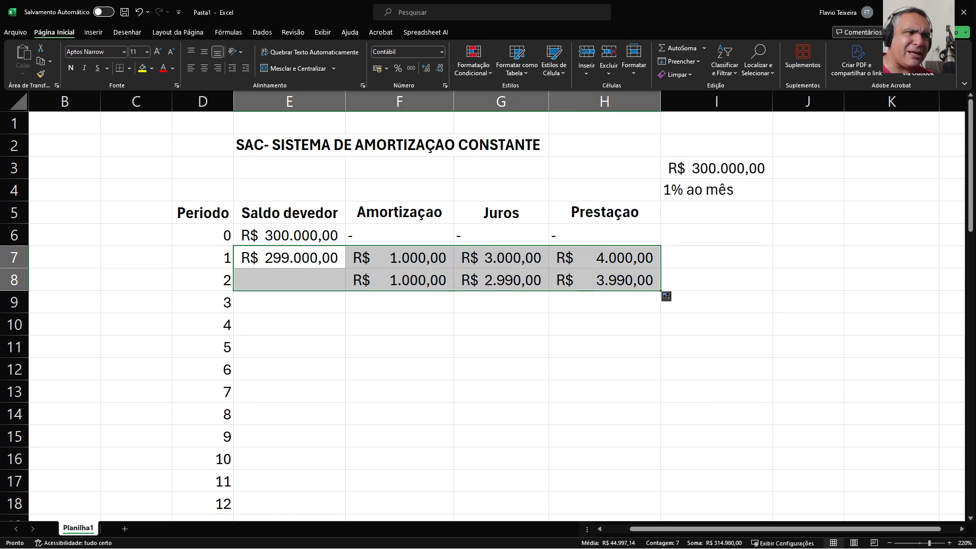
click(501, 280)
click(290, 280)
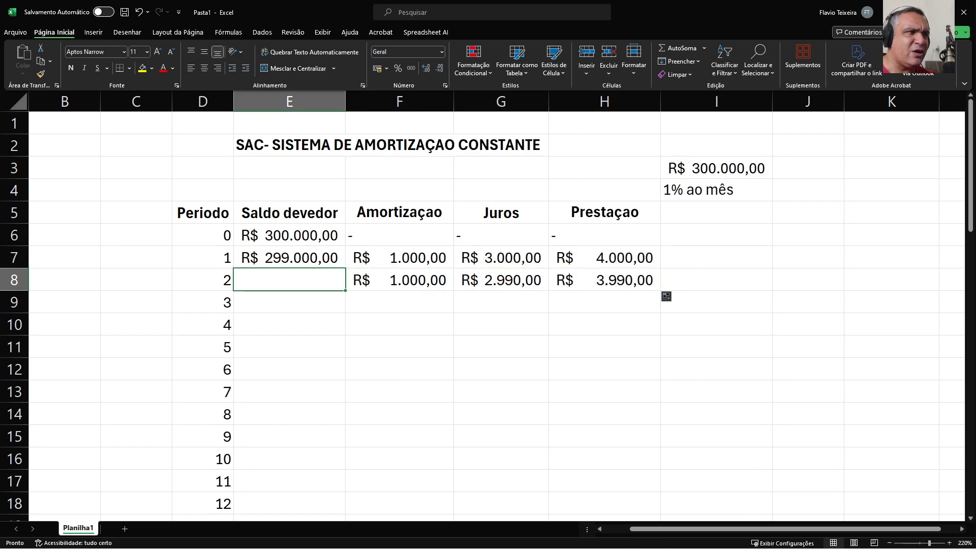
Step: Fill the outstanding balance formula from E7 down to E8 for period 2
click(289, 258)
drag(345, 268, 605, 280)
click(289, 280)
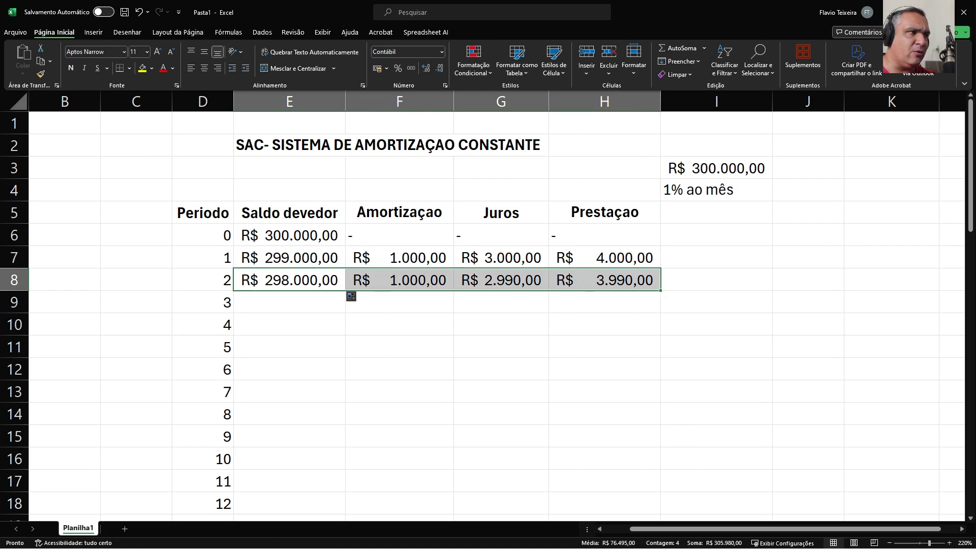
Step: Fill the balance, amortization, interest and installment cells E8:H8 down to period 48 in row 54
click(290, 280)
scroll(496, 315, down, 2)
scroll(496, 315, up, 2)
drag(290, 281, 604, 281)
drag(661, 290, 661, 491)
click(400, 325)
scroll(399, 325, up, 12)
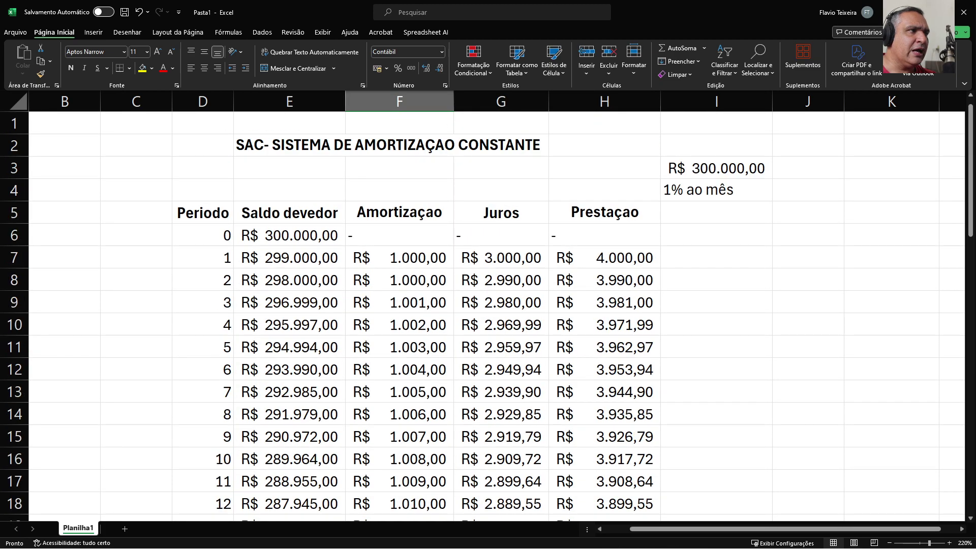
Step: Calculate the drop between the first two installments in I7 with the formula =H7-H8
click(399, 257)
click(604, 258)
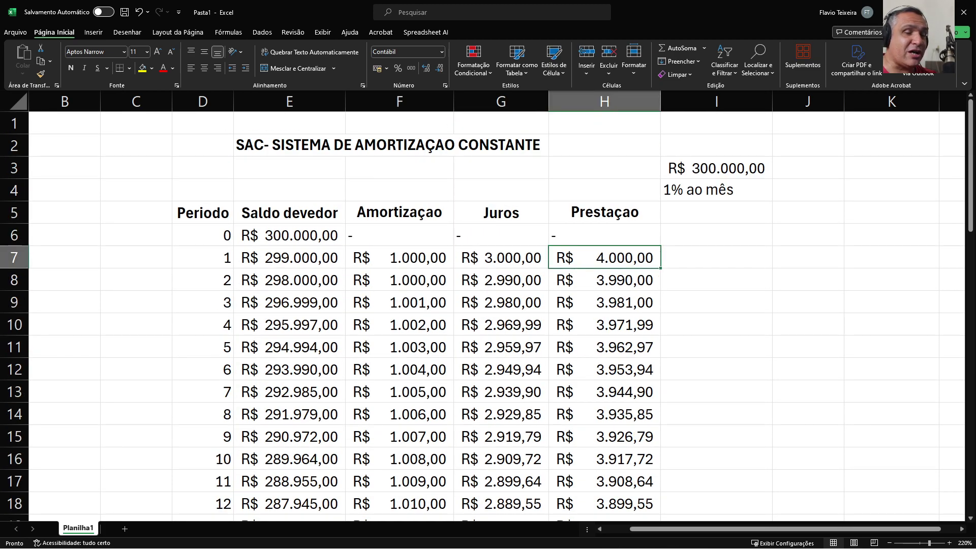
click(716, 257)
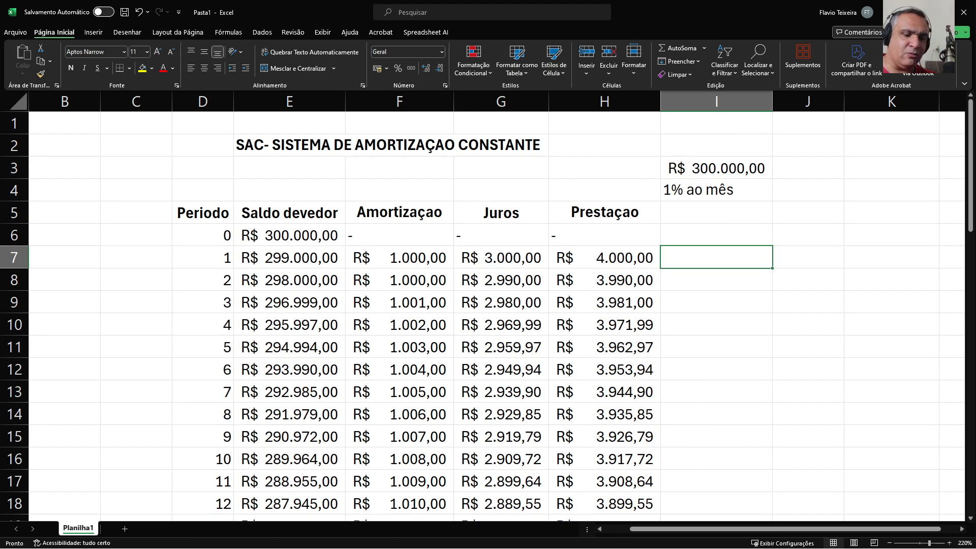
text(=)
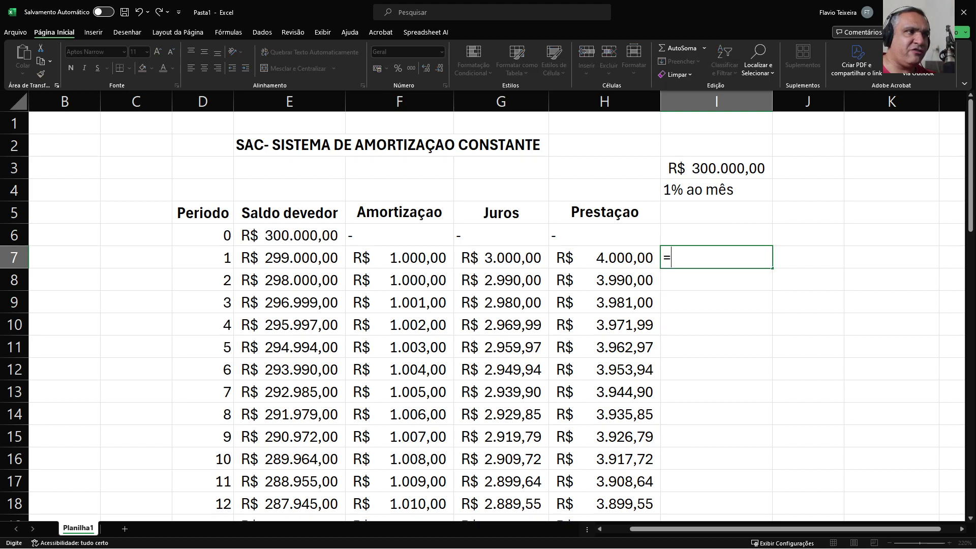
key(Left)
text(-)
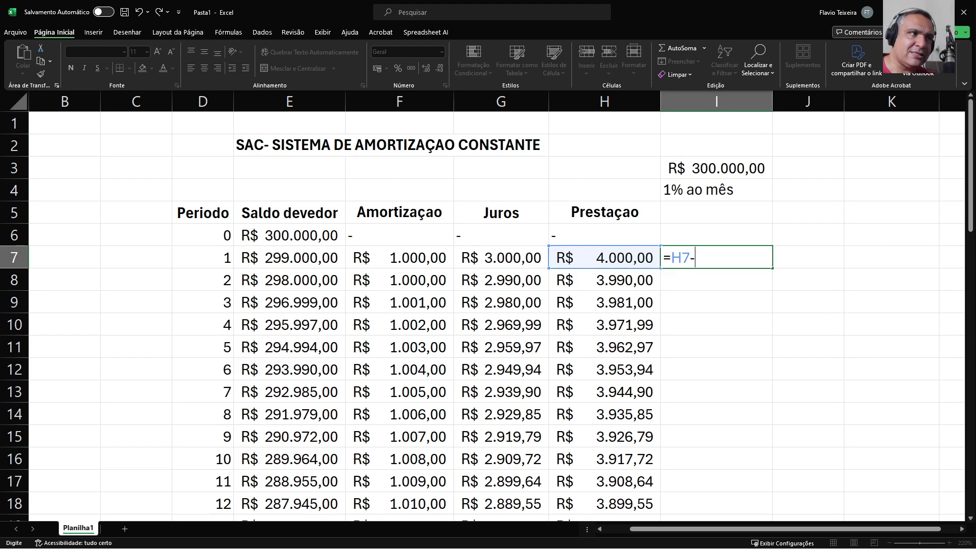
key(Left)
key(Down)
key(Return)
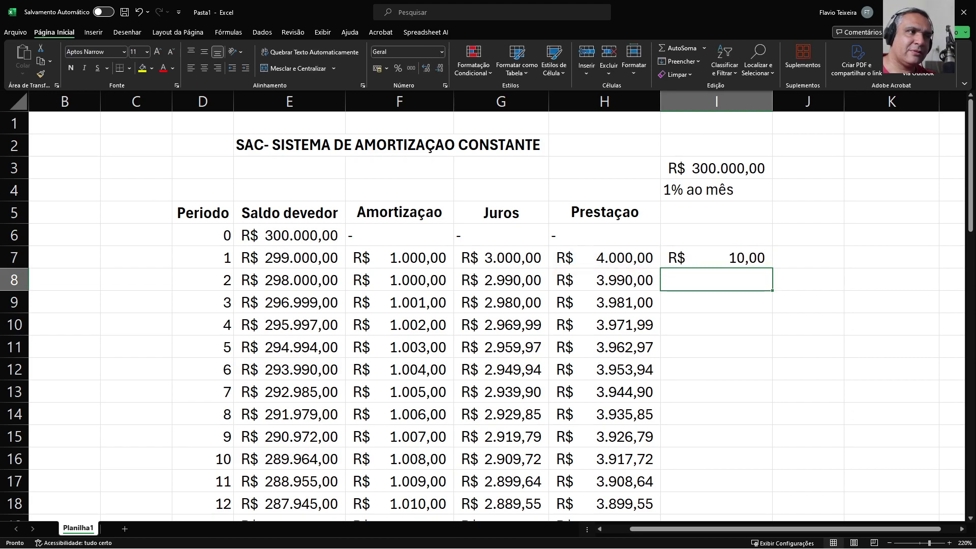
Step: Fill the installment difference formula from I7 down to I54
click(716, 257)
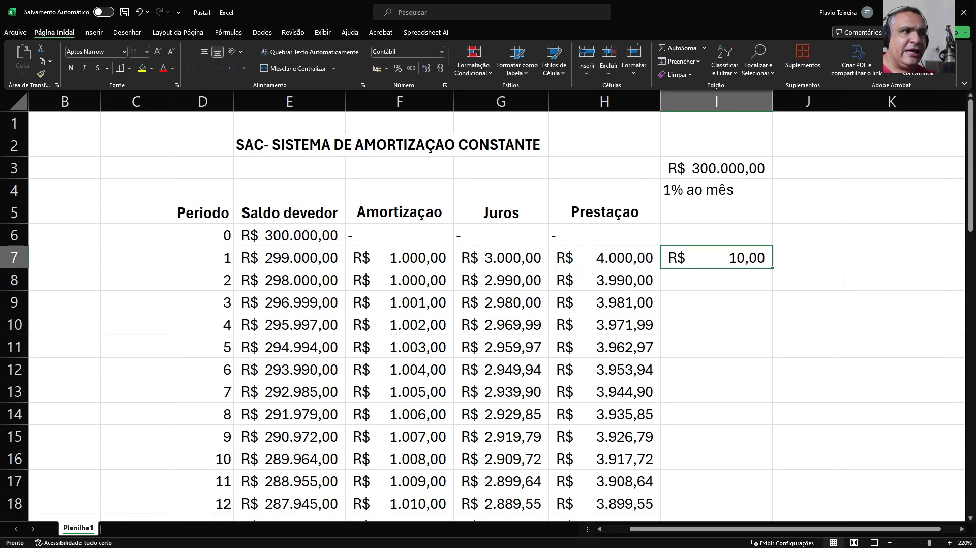
drag(772, 269, 765, 486)
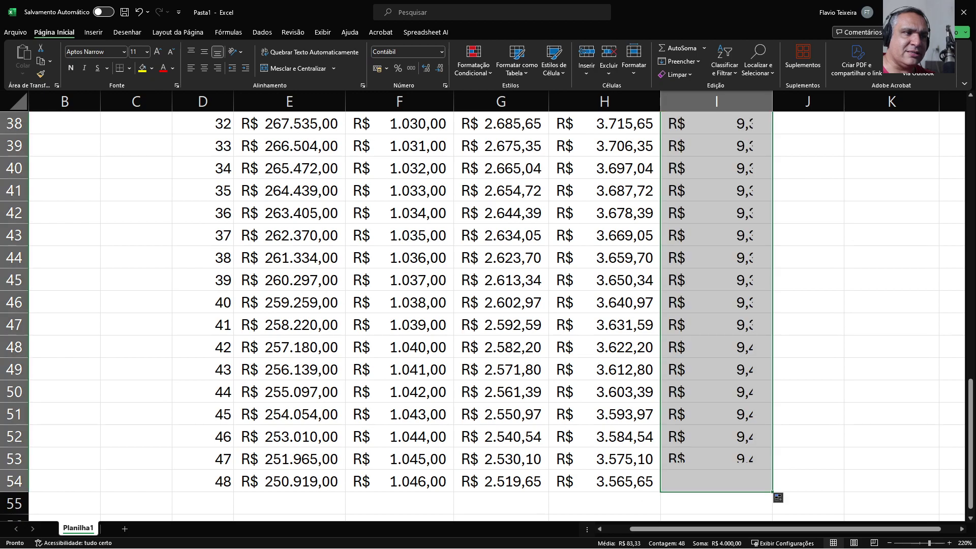
click(716, 481)
click(717, 459)
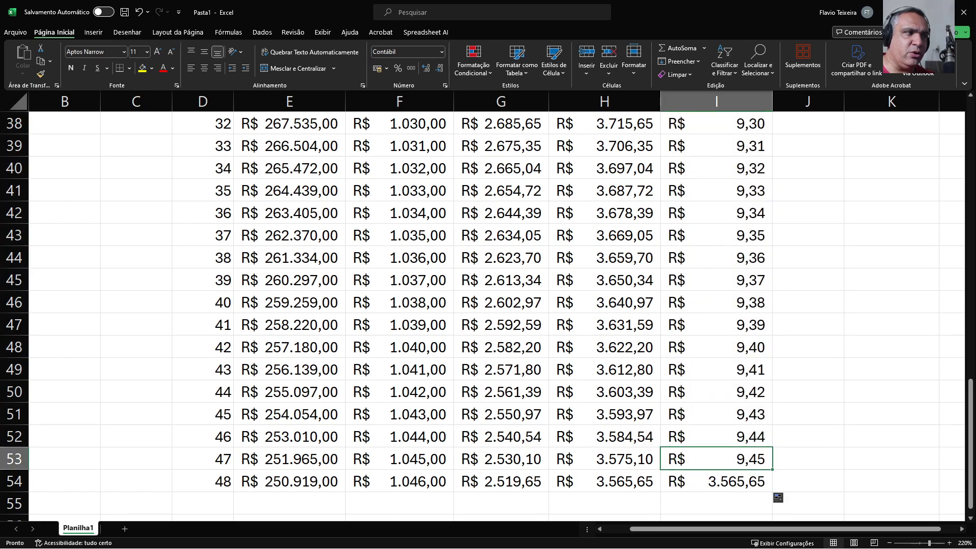
Step: Extend the schedule cells E54:I54, including the installment difference, down one row to row 55
scroll(488, 305, down, 2)
drag(290, 347, 716, 347)
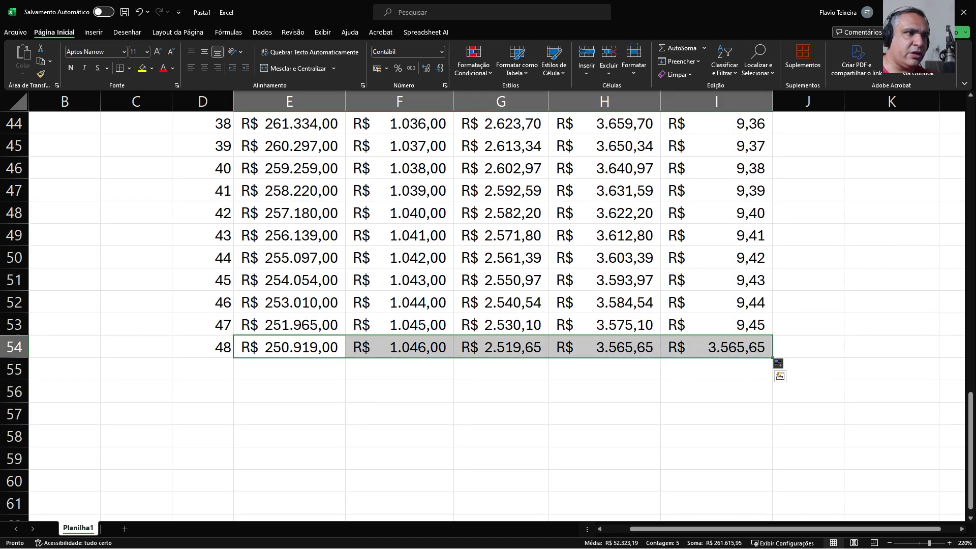
drag(773, 358, 773, 380)
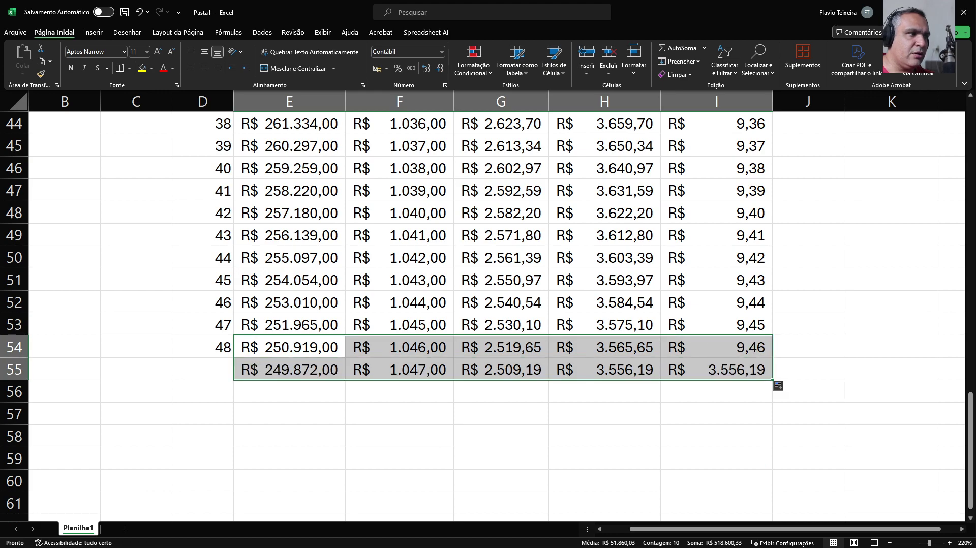
Step: Copy the constant R$ 1.000,00 amortization from F8 down to F55, replacing the incrementing values
click(605, 347)
click(716, 347)
drag(717, 346, 722, 145)
click(500, 257)
click(399, 213)
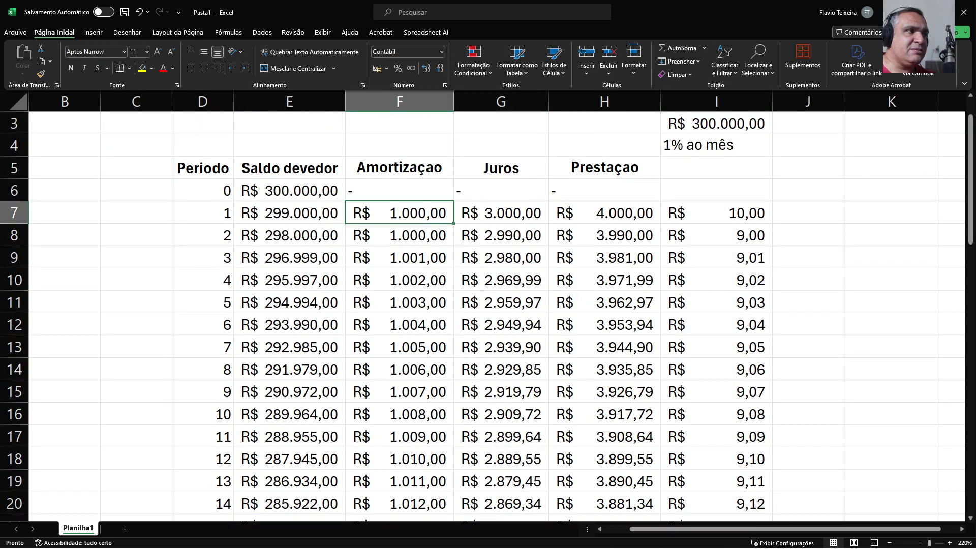
scroll(399, 315, down, 1)
click(399, 169)
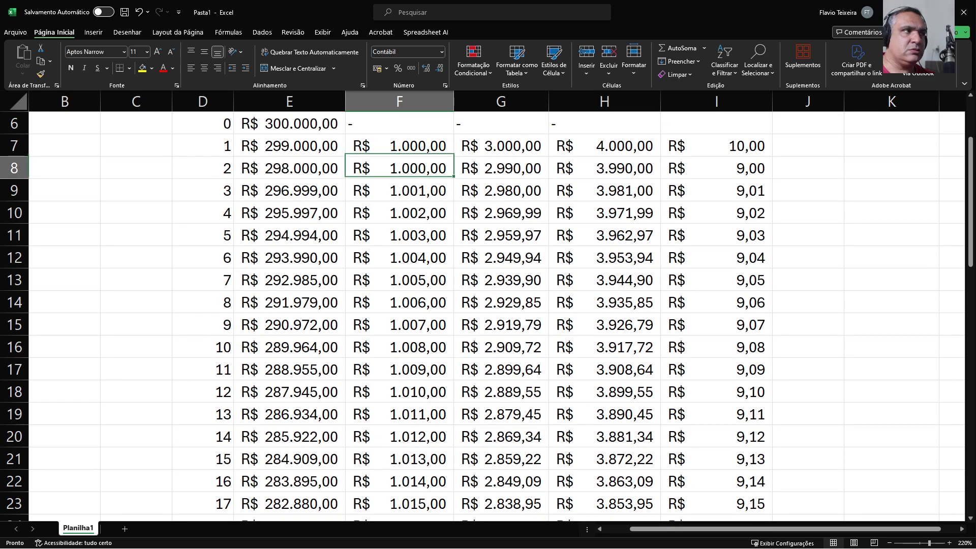
drag(454, 178, 453, 491)
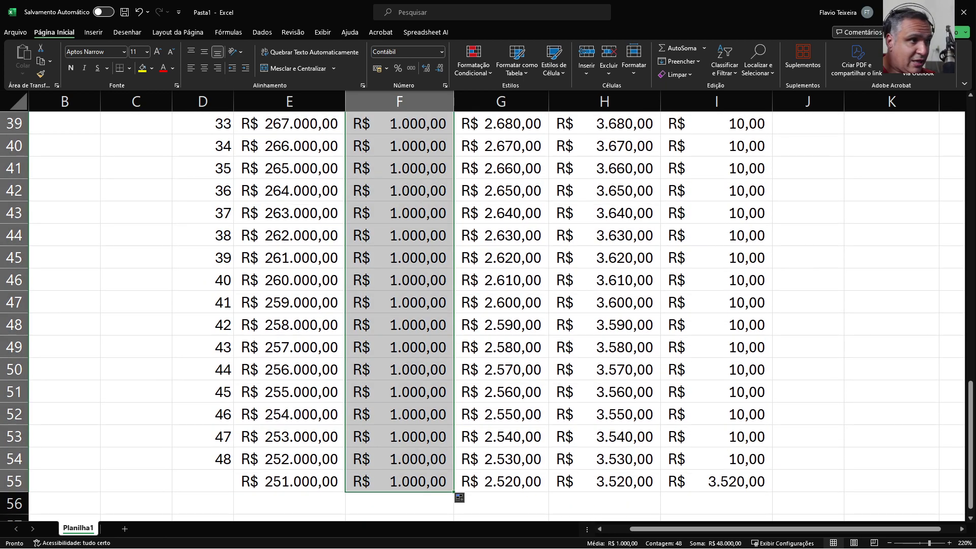
scroll(488, 305, up, 13)
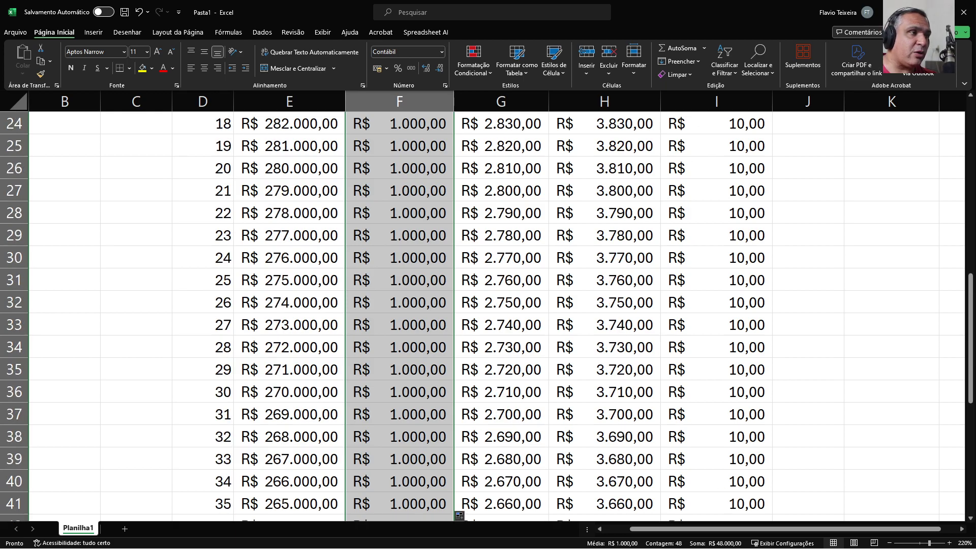
scroll(488, 305, down, 19)
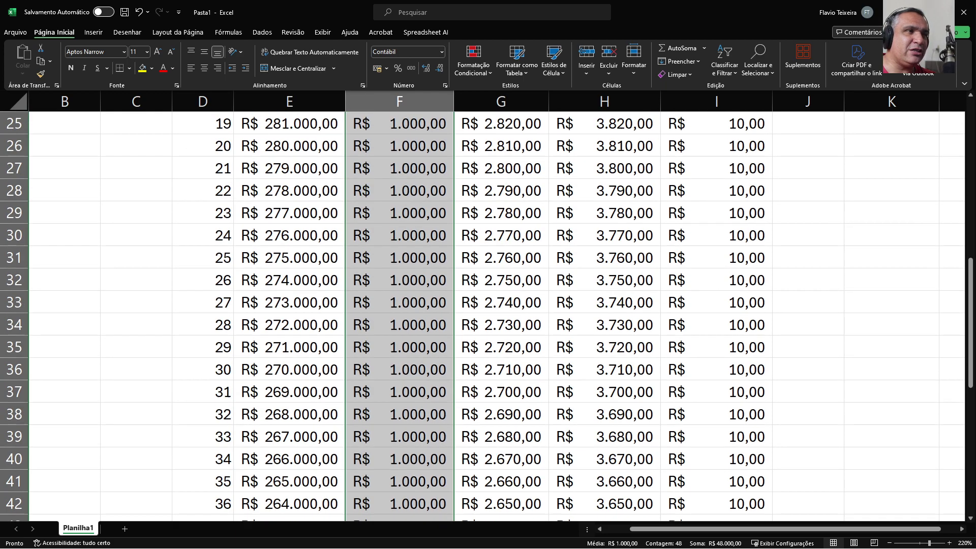
scroll(488, 305, up, 4)
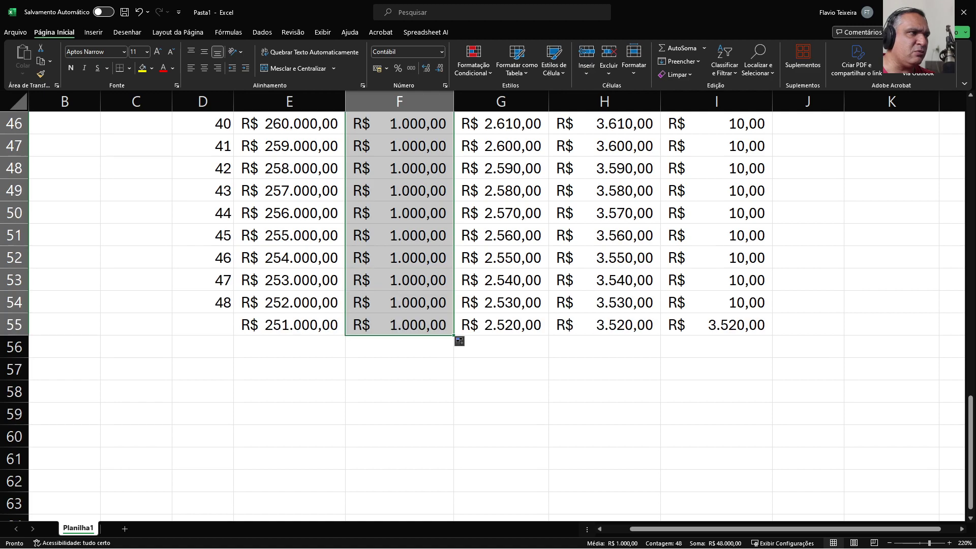
click(202, 302)
drag(233, 313, 235, 415)
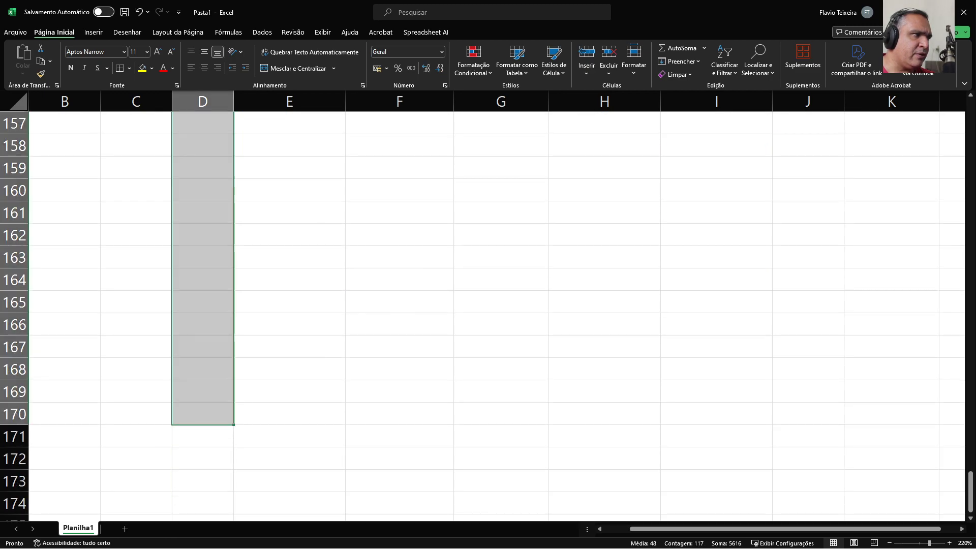
key(ctrl+z)
Step: Fill the period numbers from D54 as a series down to period 300 in D306
scroll(488, 315, up, 8)
scroll(488, 315, down, 5)
scroll(488, 305, down, 1)
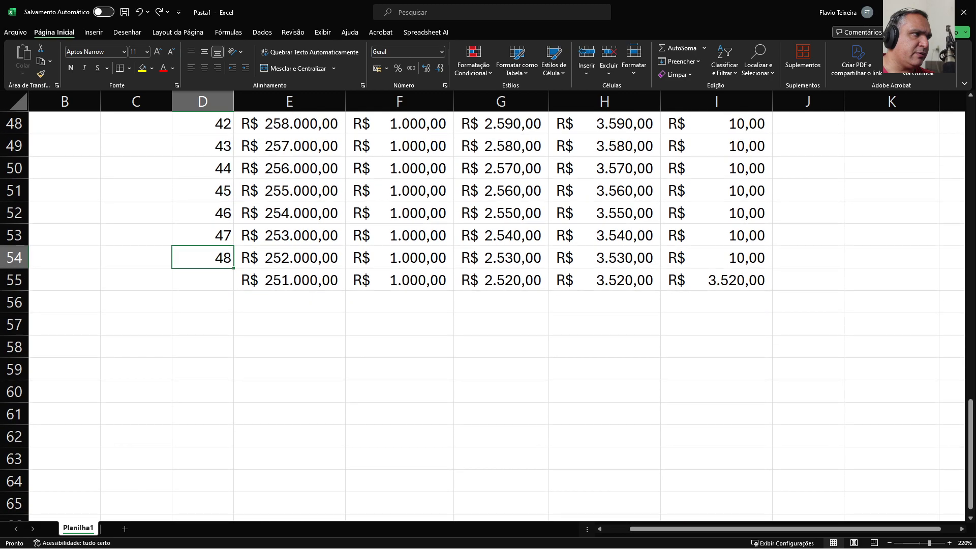
drag(233, 268, 239, 349)
scroll(488, 305, up, 20)
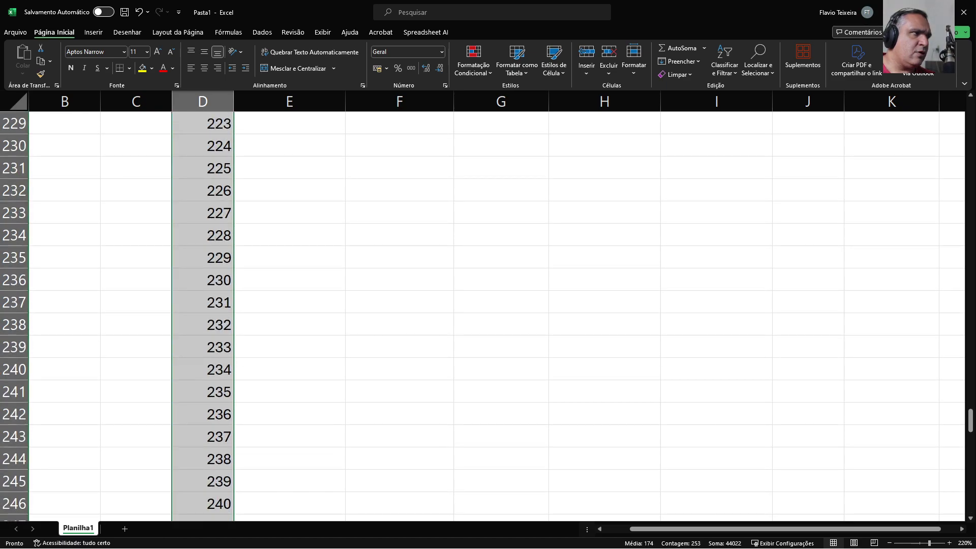
scroll(489, 306, up, 20)
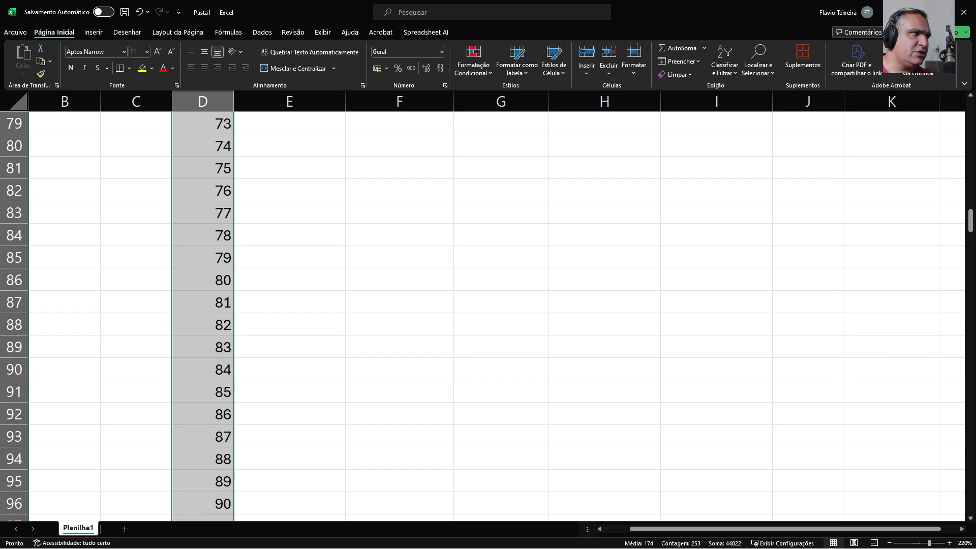
Step: Extend the schedule cells E55:I55, from outstanding balance to installment difference, down to row 306
drag(290, 124, 717, 124)
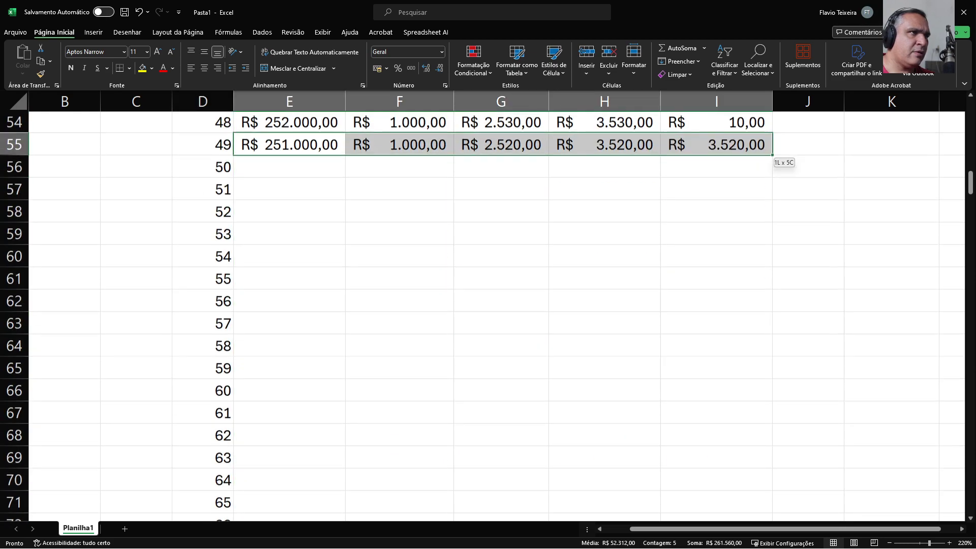
mouse_move(772, 156)
mouse_down()
mouse_move(772, 503)
mouse_move(773, 492)
mouse_up()
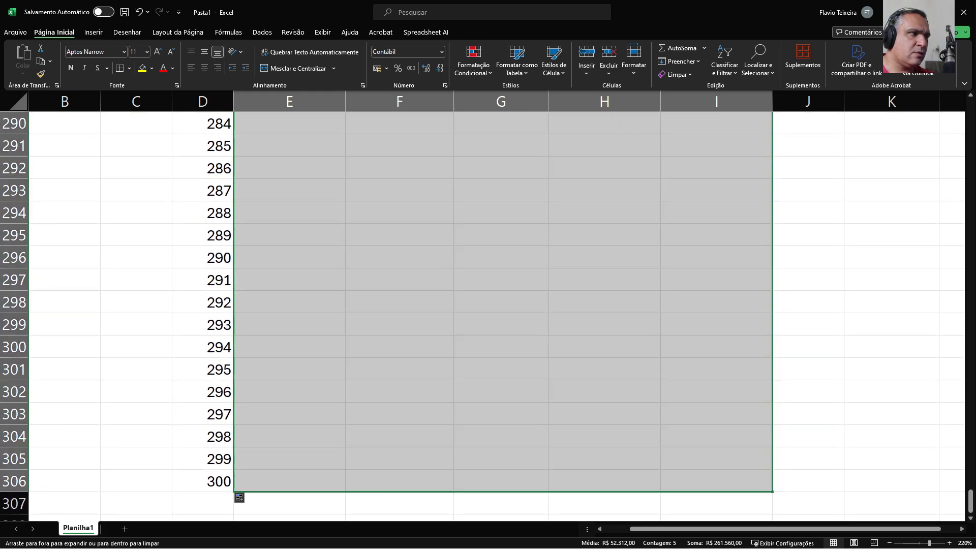
click(501, 459)
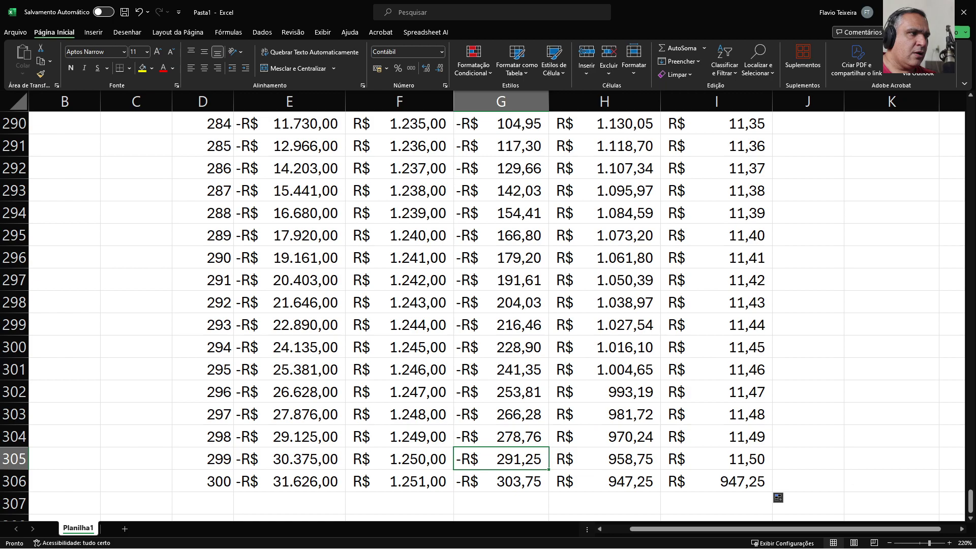
click(400, 481)
click(501, 481)
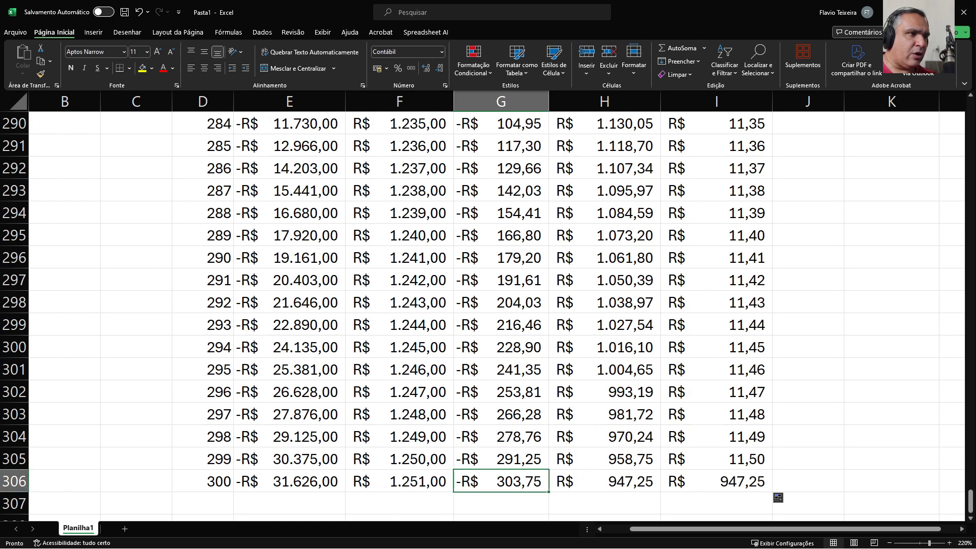
scroll(488, 305, down, 2)
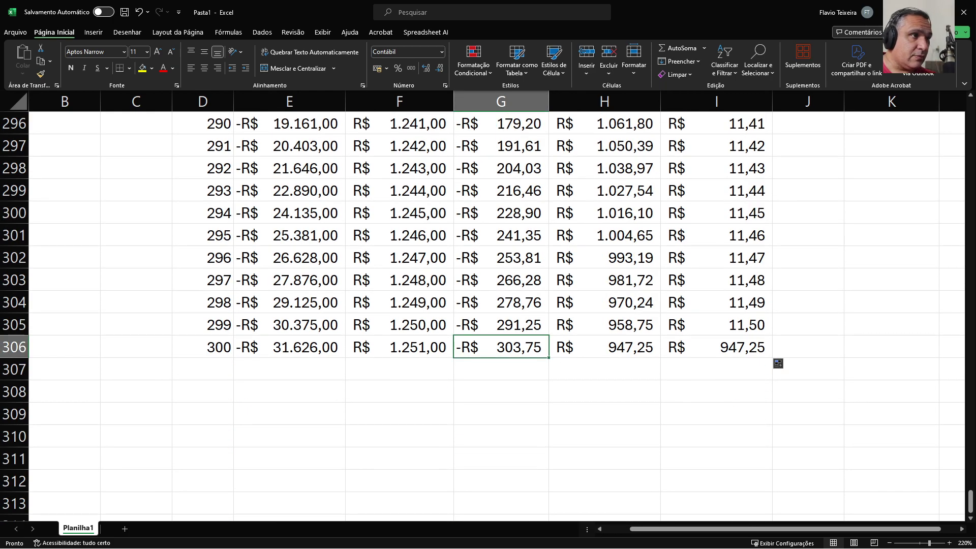
Step: Copy the constant R$ 1.000,00 amortization from F47 down to F306, replacing the incrementing values
scroll(488, 305, up, 20)
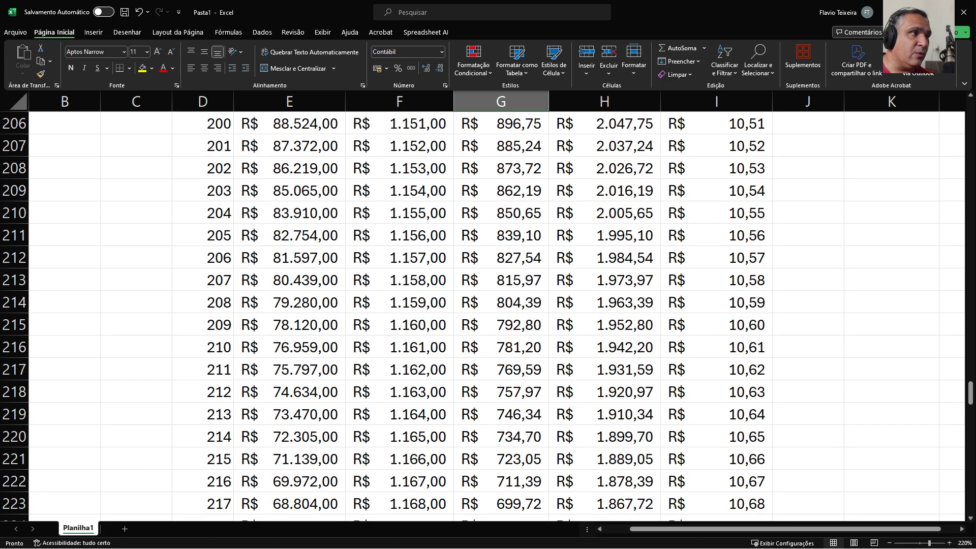
scroll(488, 305, up, 20)
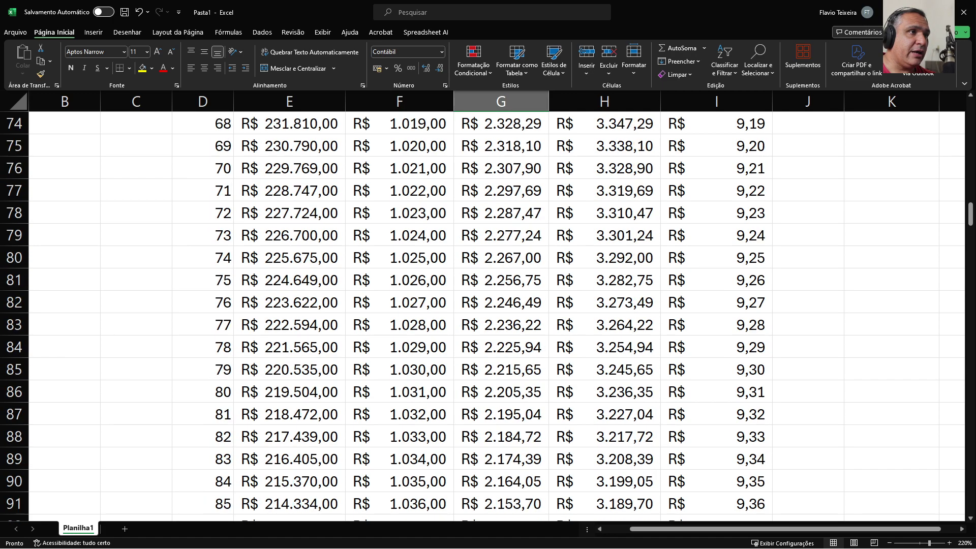
scroll(488, 305, up, 17)
scroll(488, 305, down, 14)
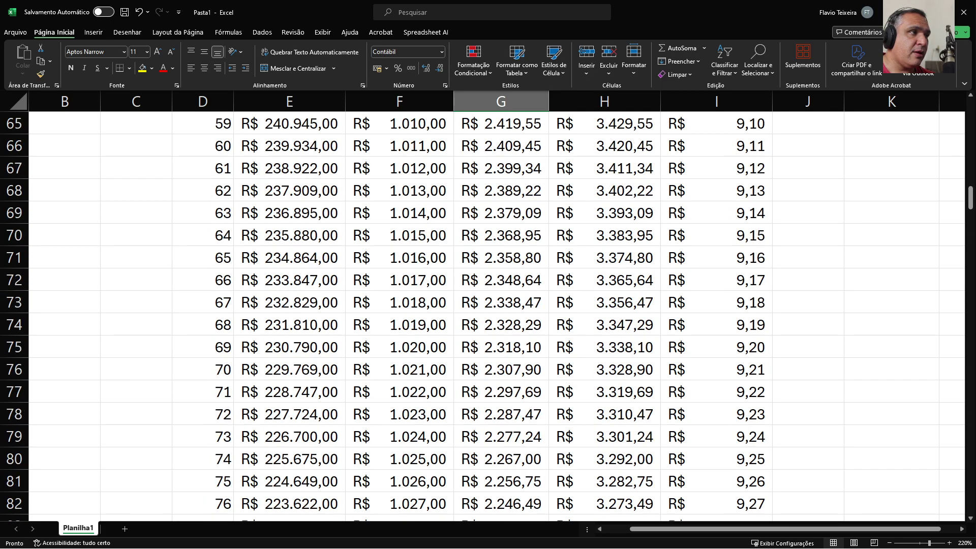
scroll(399, 258, up, 11)
click(399, 258)
scroll(399, 258, down, 3)
click(399, 257)
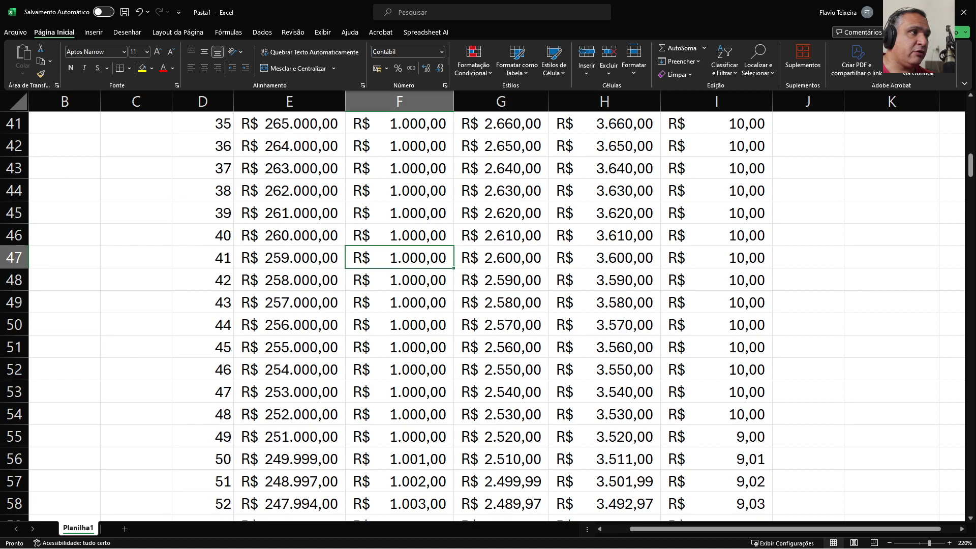
drag(453, 268, 458, 379)
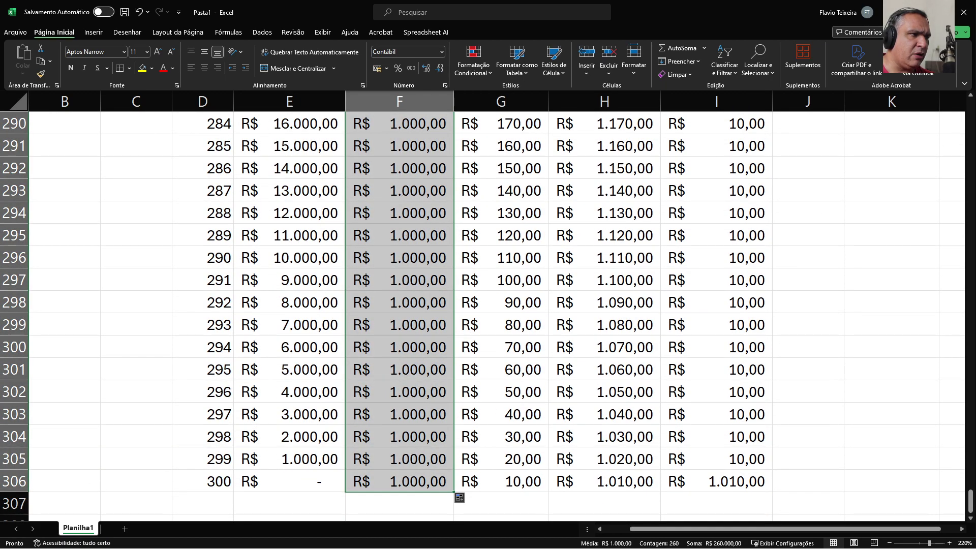
Step: Examine the balance, amortization, interest and installment of the last periods, 299 and 300, in rows 305 and 306
click(501, 482)
click(604, 459)
key(Down)
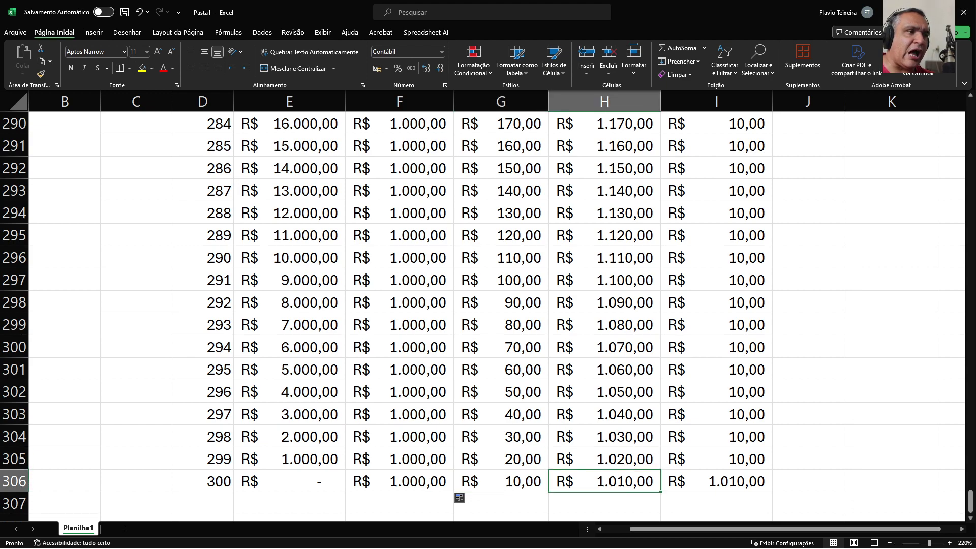
key(Left)
key(Left)
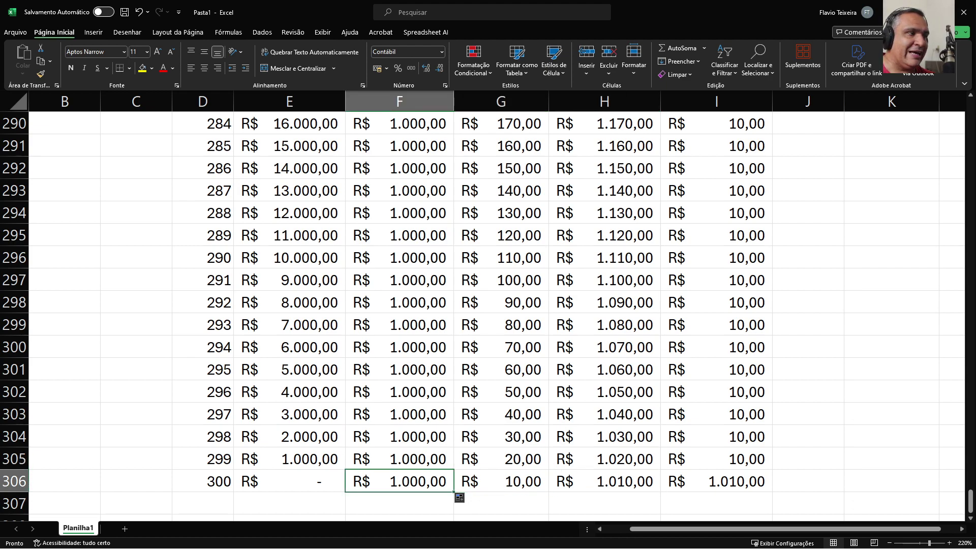
key(Left)
key(Up)
key(Down)
key(Right)
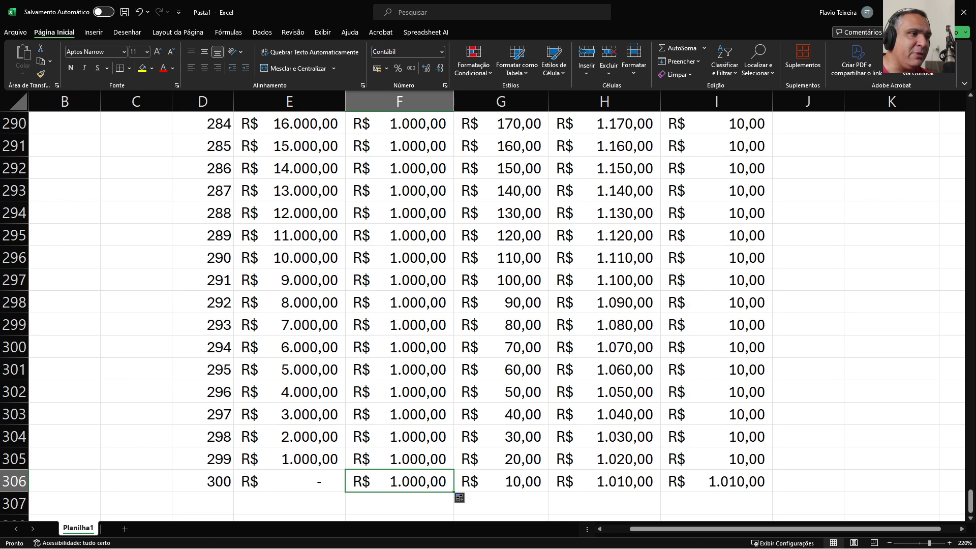
key(Right)
key(Right)
key(Right)
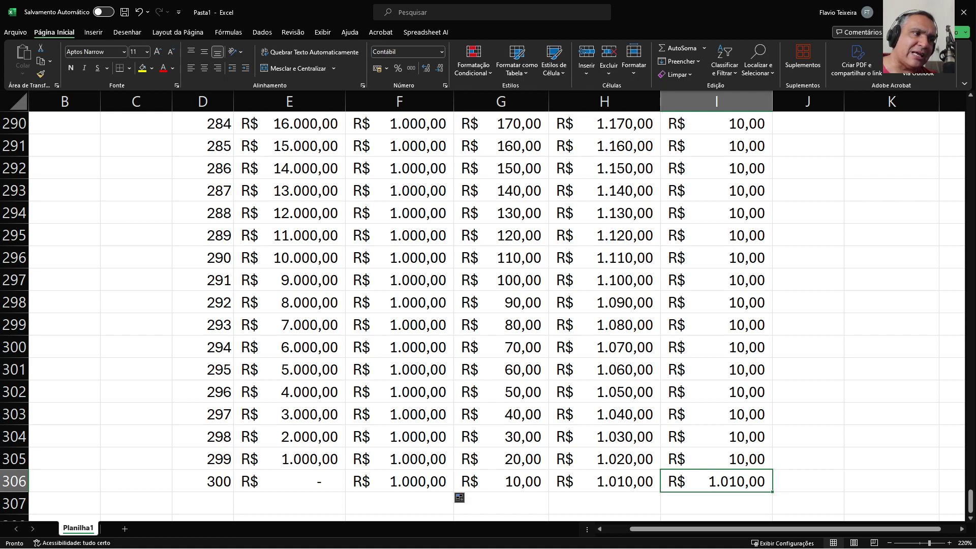
click(290, 459)
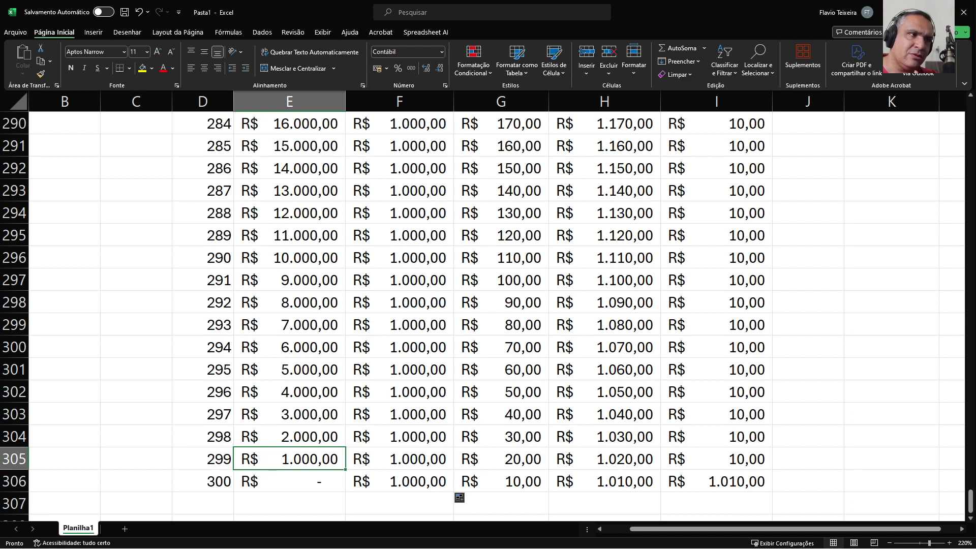
Step: Review the installment differences at the start of the schedule in I7 and I8
scroll(488, 305, up, 20)
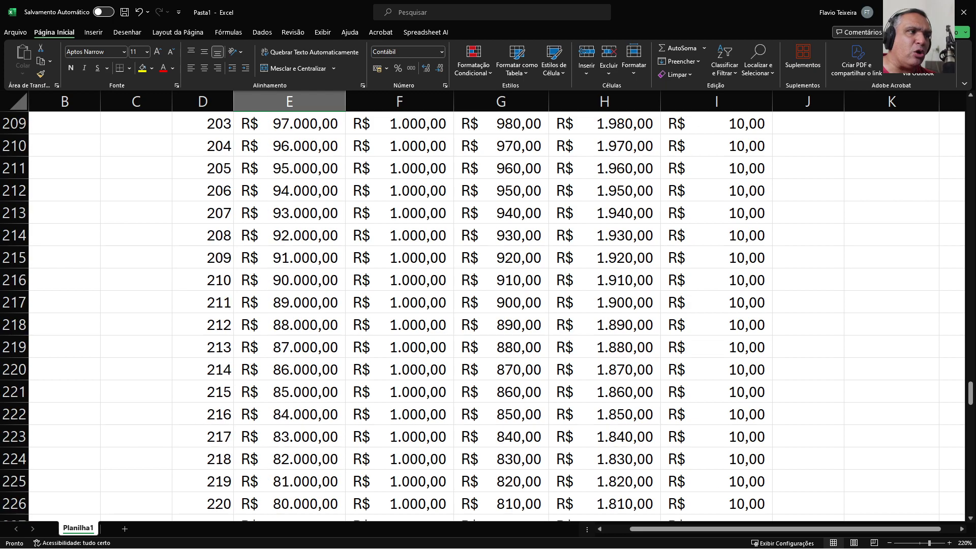
scroll(488, 305, up, 20)
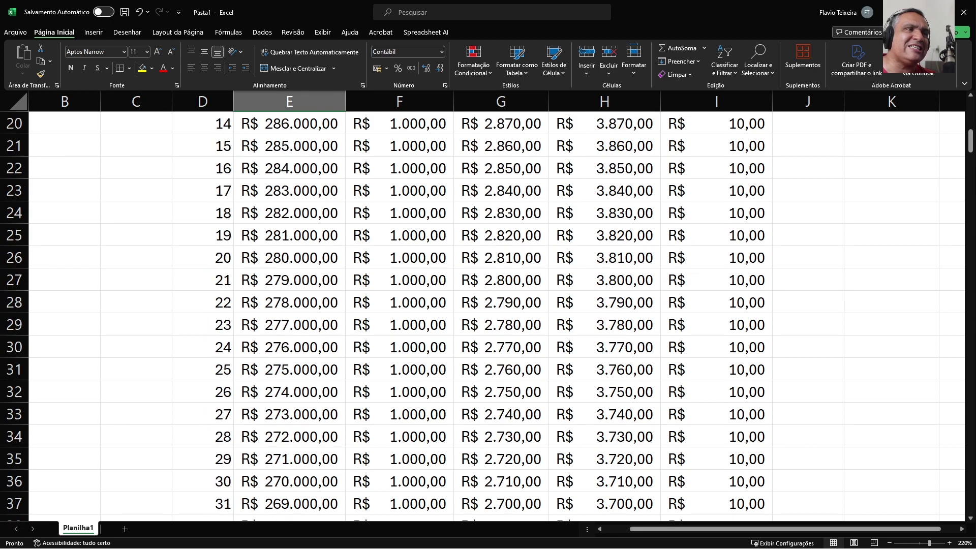
click(716, 302)
click(715, 257)
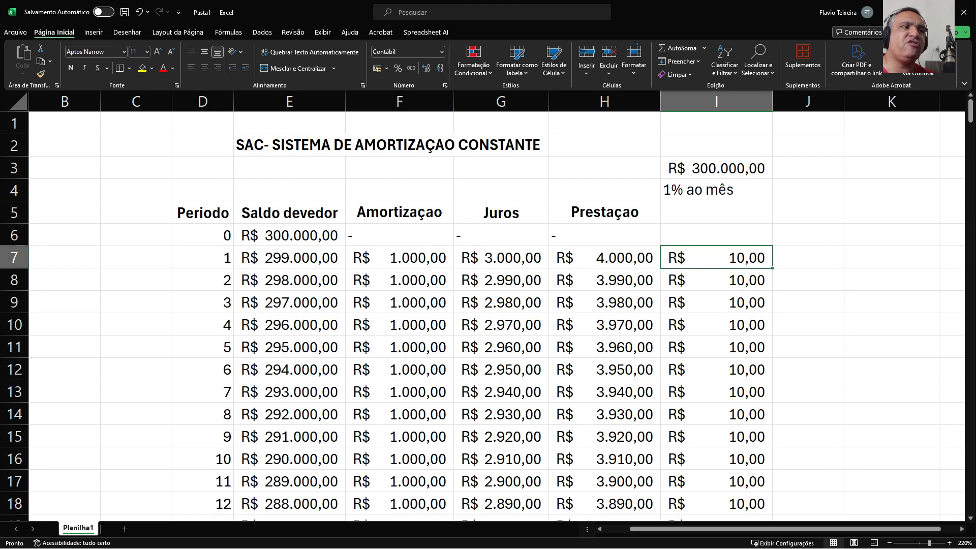
click(715, 280)
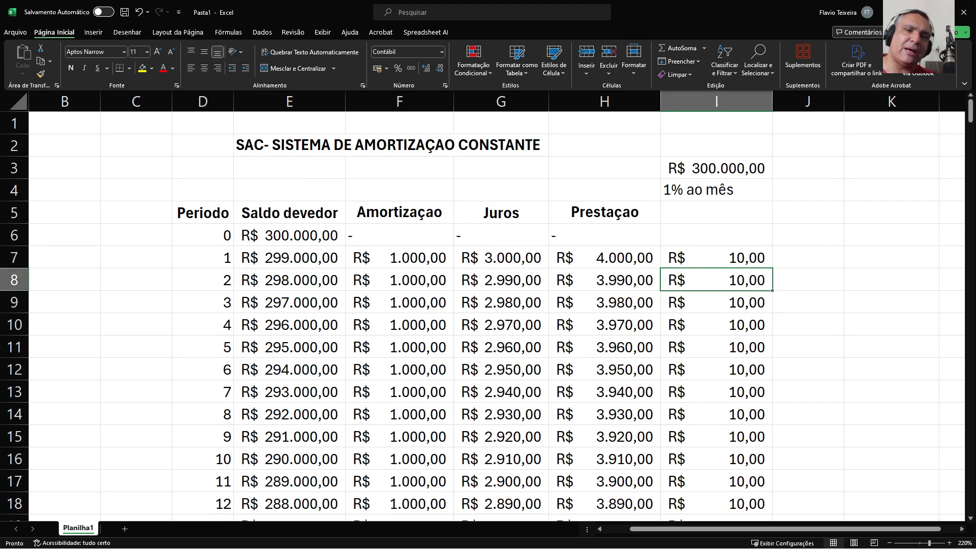
click(715, 257)
click(716, 279)
click(716, 257)
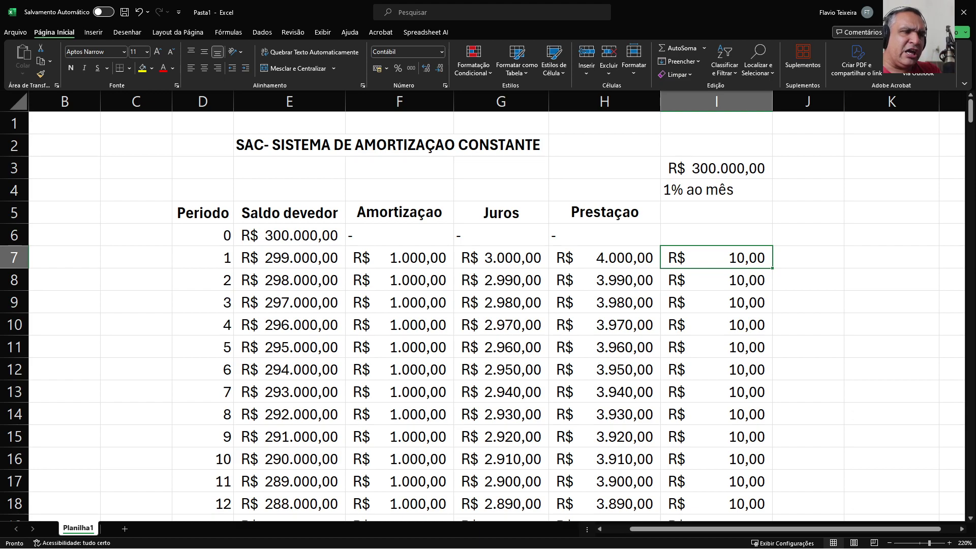
Step: Look through the installment column and find the period whose installment is R$ 2.000,00
scroll(604, 302, down, 20)
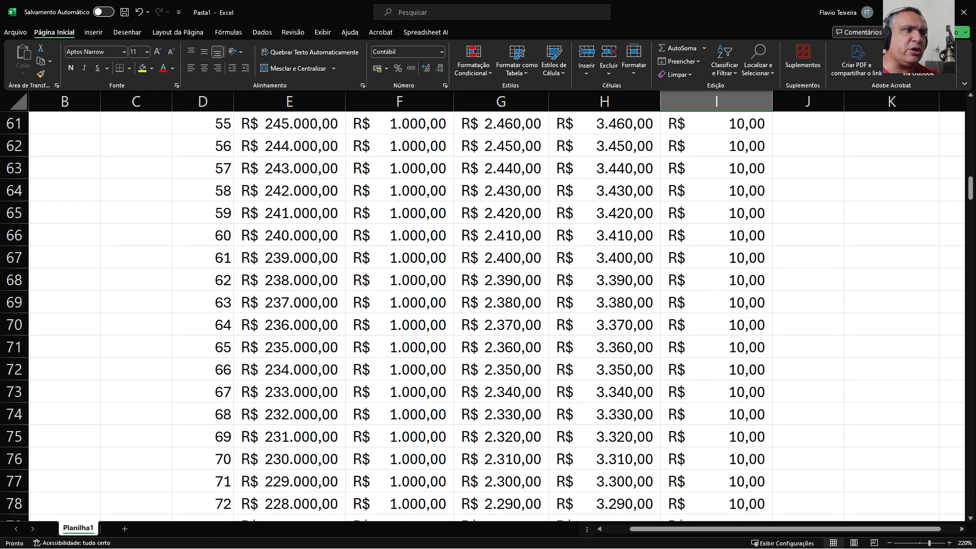
click(604, 302)
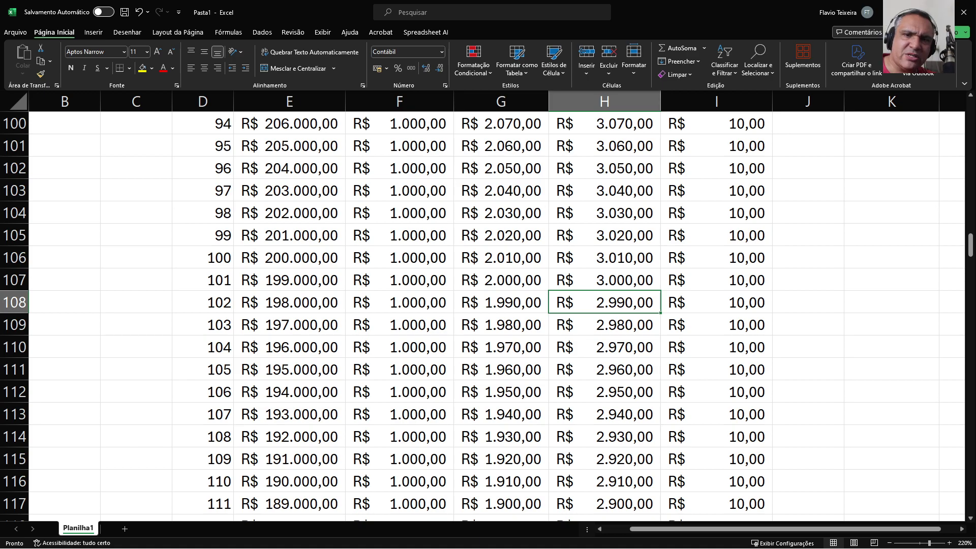
scroll(488, 305, up, 20)
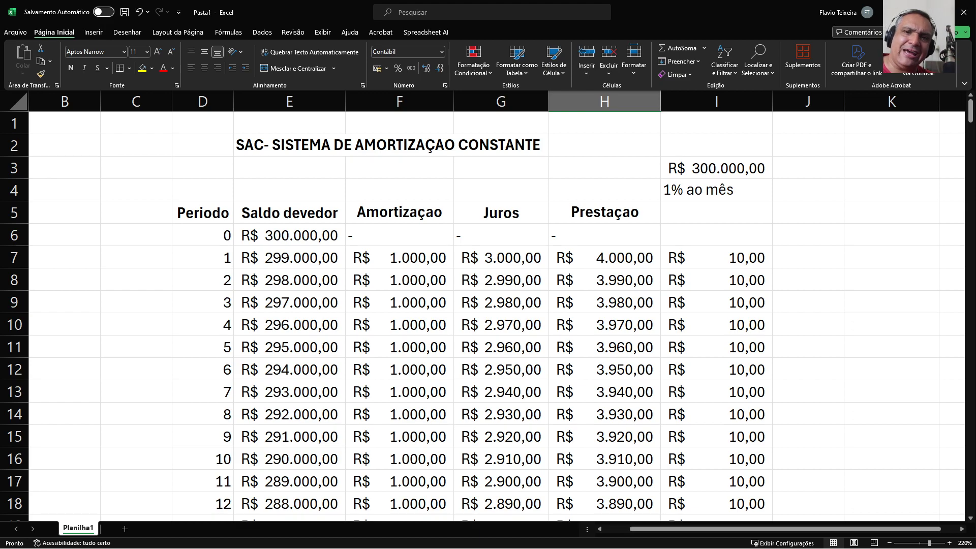
scroll(488, 305, down, 5)
scroll(488, 305, up, 2)
scroll(488, 305, down, 20)
scroll(488, 305, up, 15)
scroll(489, 305, down, 18)
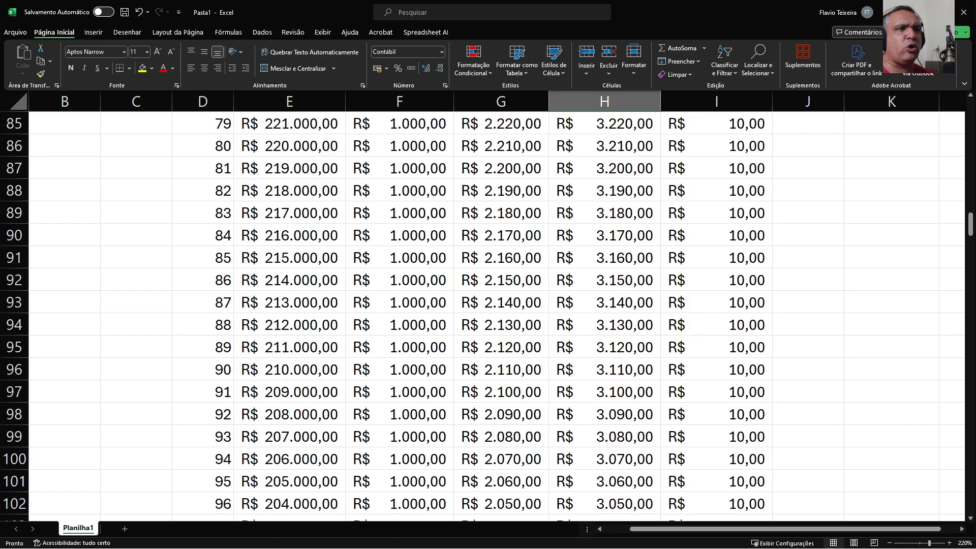
scroll(488, 305, down, 20)
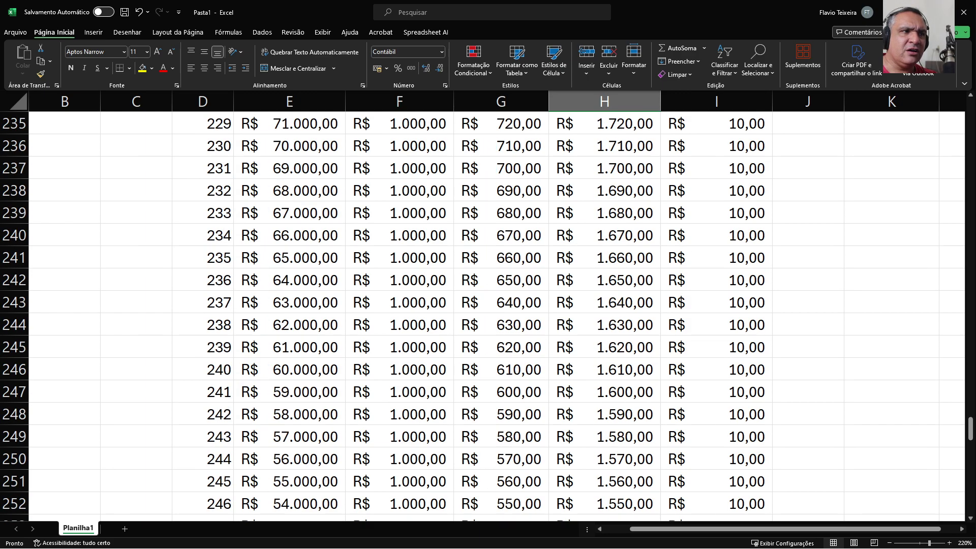
scroll(488, 305, up, 20)
scroll(488, 305, down, 16)
scroll(488, 305, down, 20)
scroll(489, 305, up, 1)
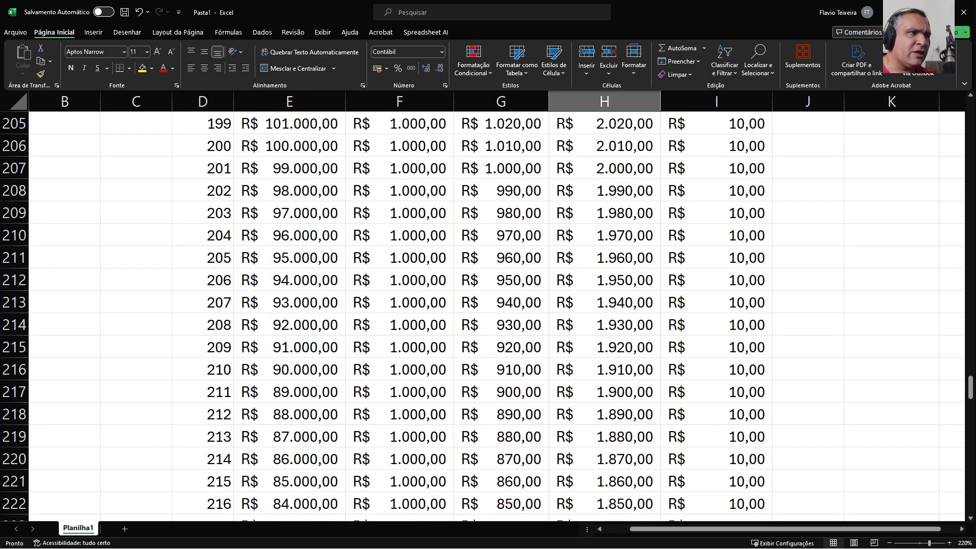
scroll(488, 305, up, 1)
click(605, 235)
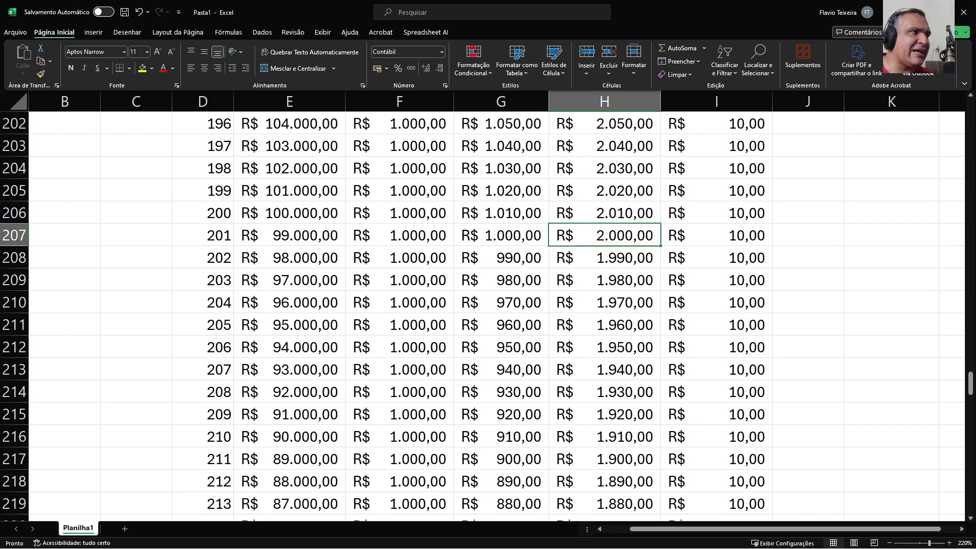
click(202, 235)
Step: Convert the 201 periods to years in B208 with the formula =201/12
click(64, 235)
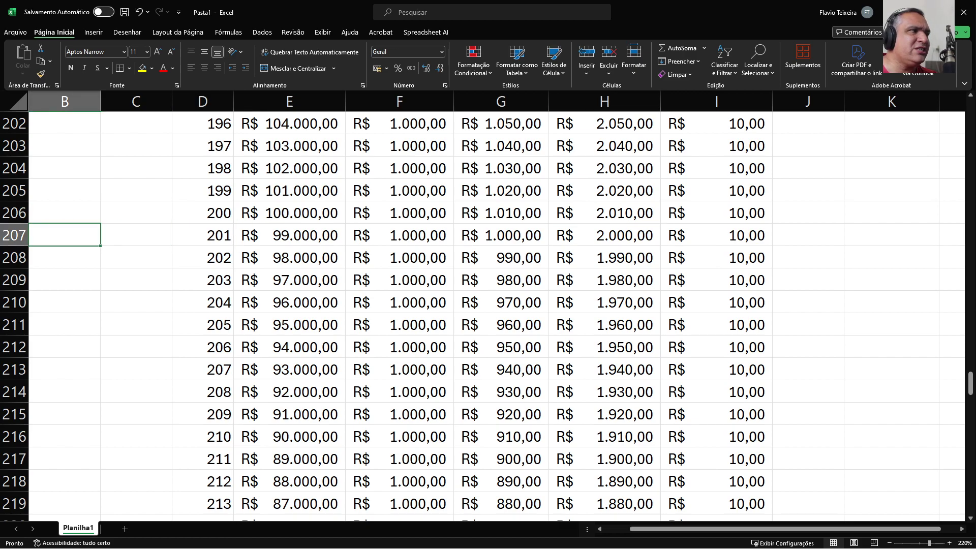
click(64, 257)
text(201)
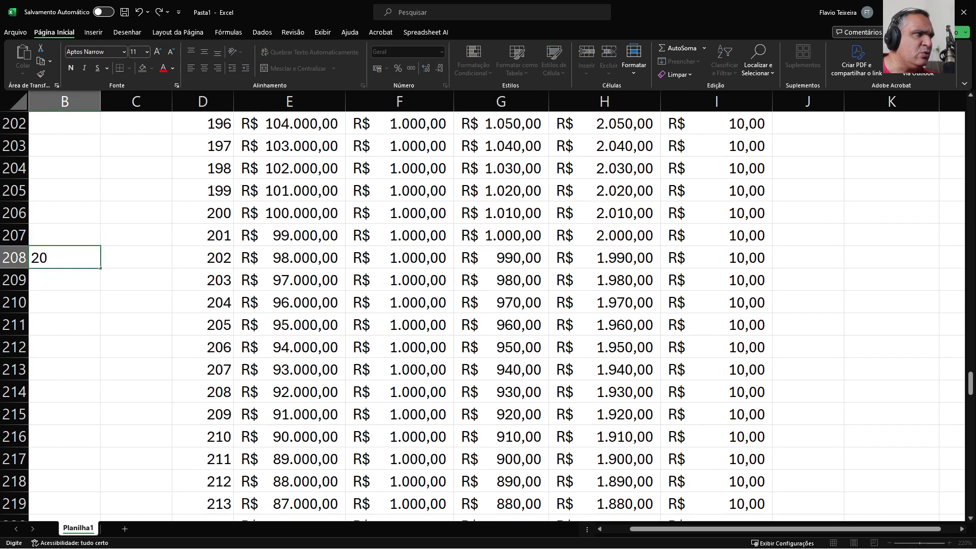
key(BackSpace)
key(BackSpace)
key(BackSpace)
text(=)
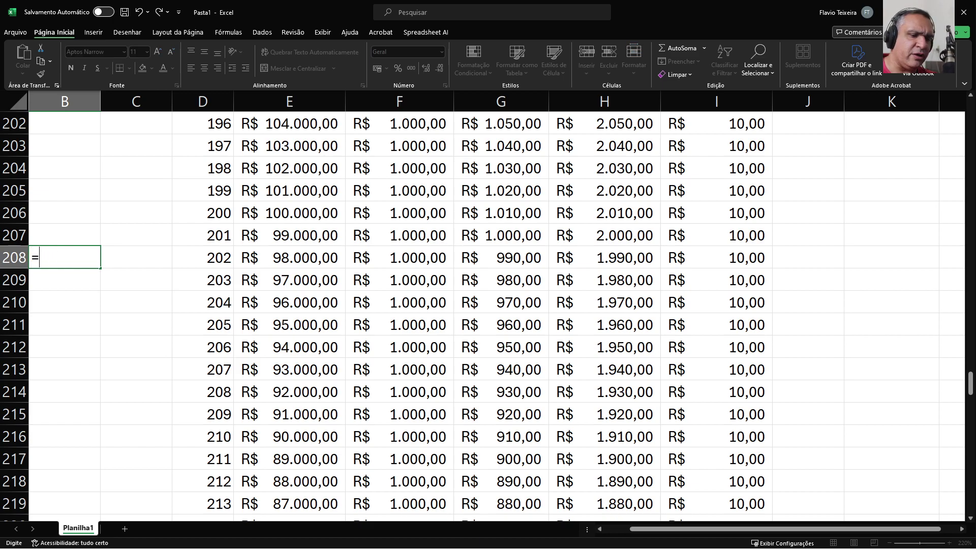
text(201*)
key(BackSpace)
text(/12)
key(Return)
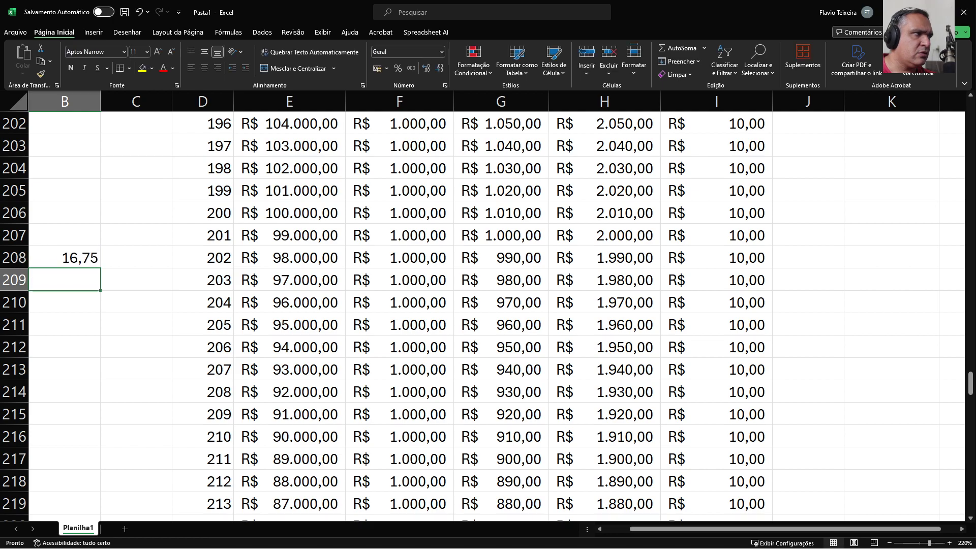
key(Up)
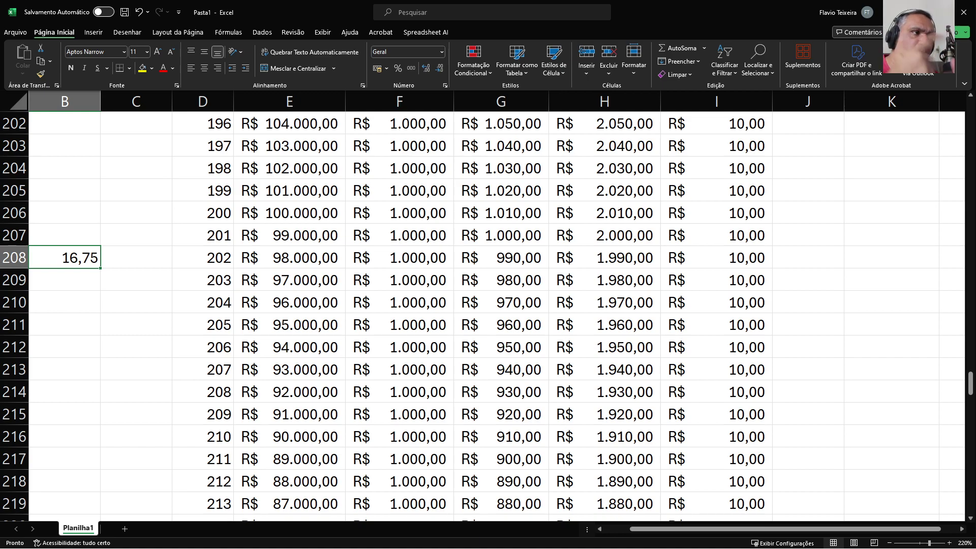
Step: Total the interest column in L10 with =SOMA(G7:G400)
ctrl+scroll(483, 306, down, 6)
ctrl+scroll(483, 306, up, 2)
scroll(483, 306, up, 8)
scroll(488, 305, up, 20)
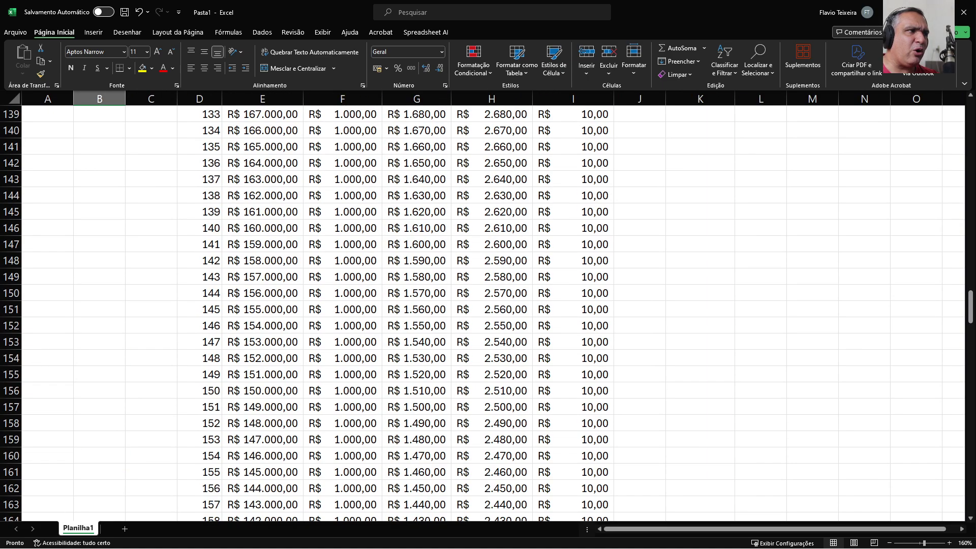
scroll(494, 313, up, 1)
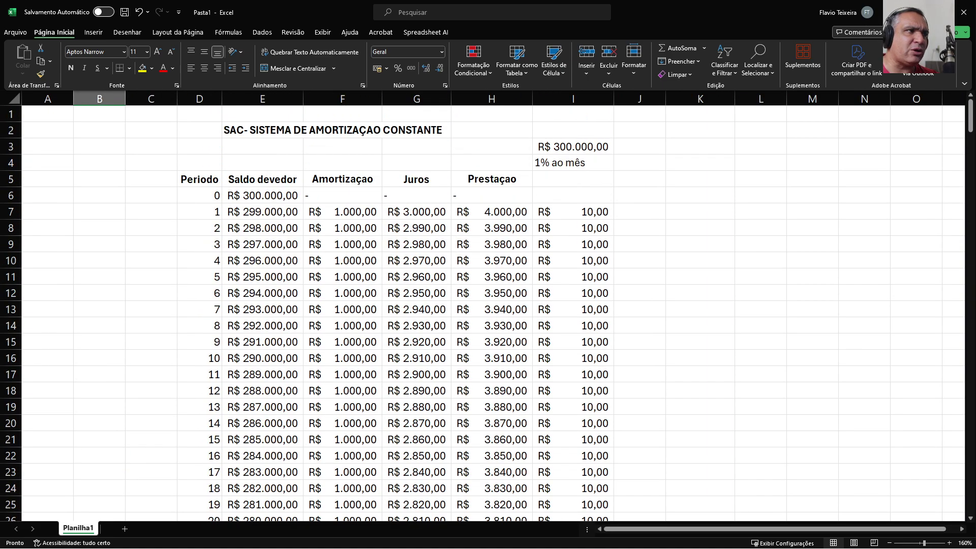
click(761, 259)
text(=SOMA()
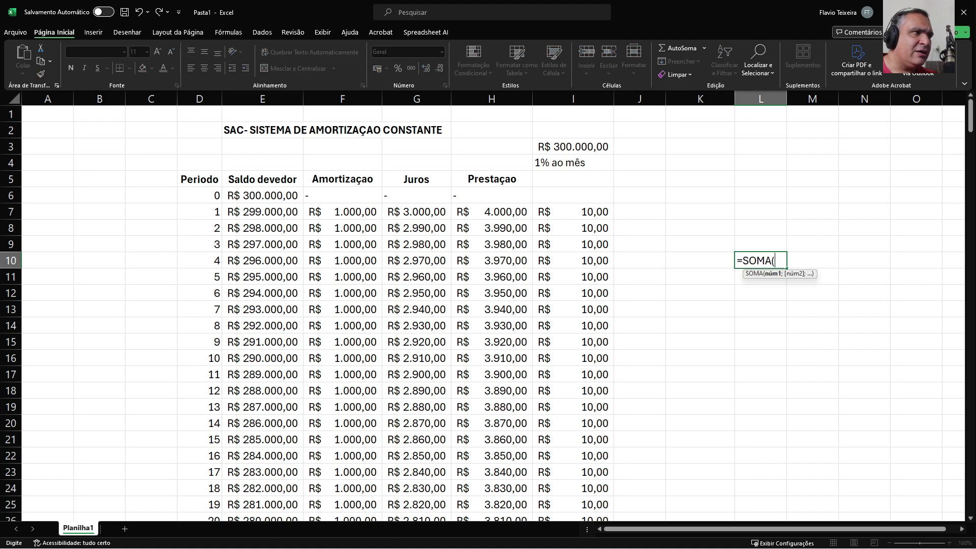
click(416, 212)
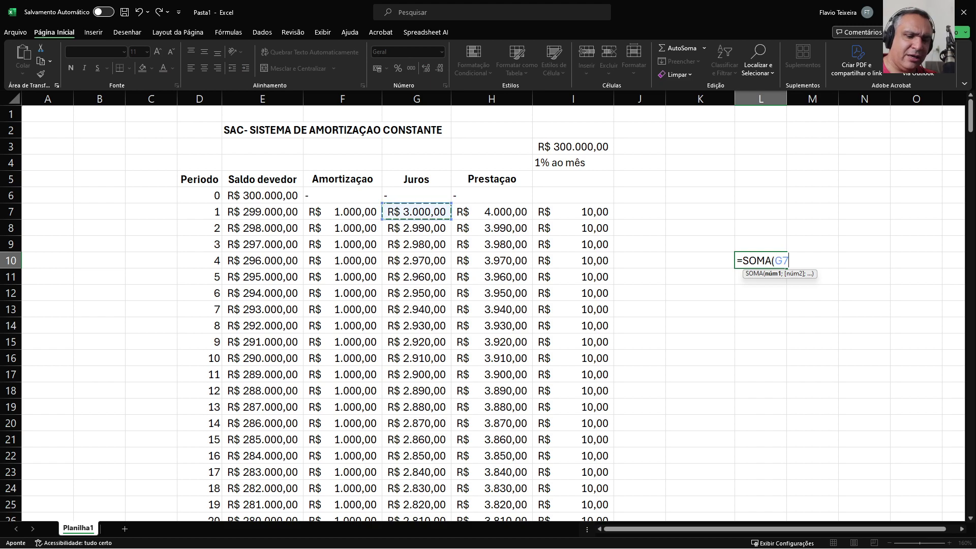
key(F8)
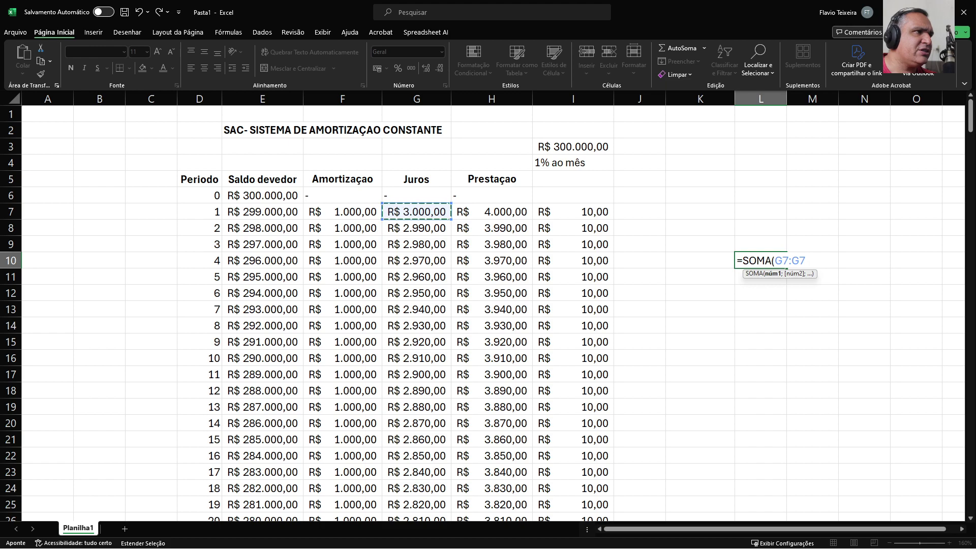
key(BackSpace)
key(BackSpace)
text(G)
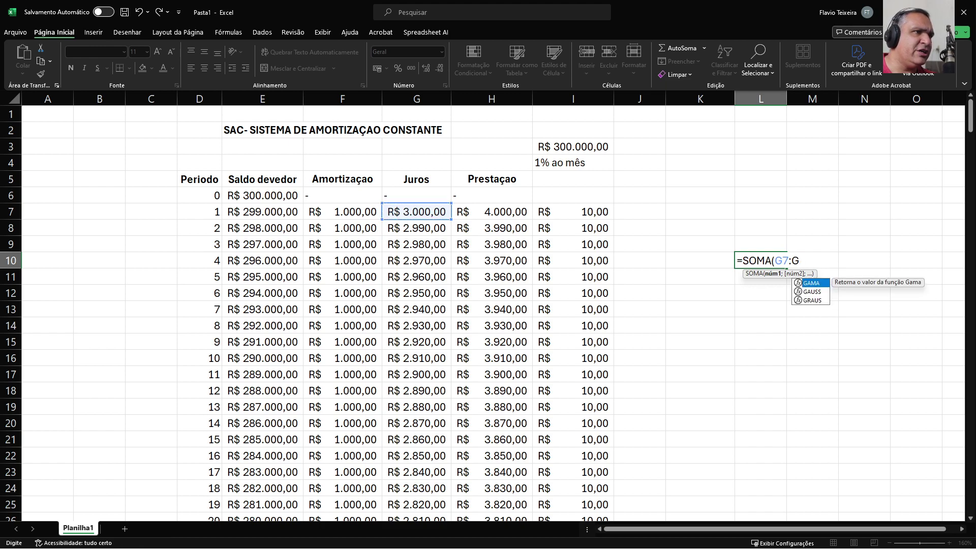
text(400)
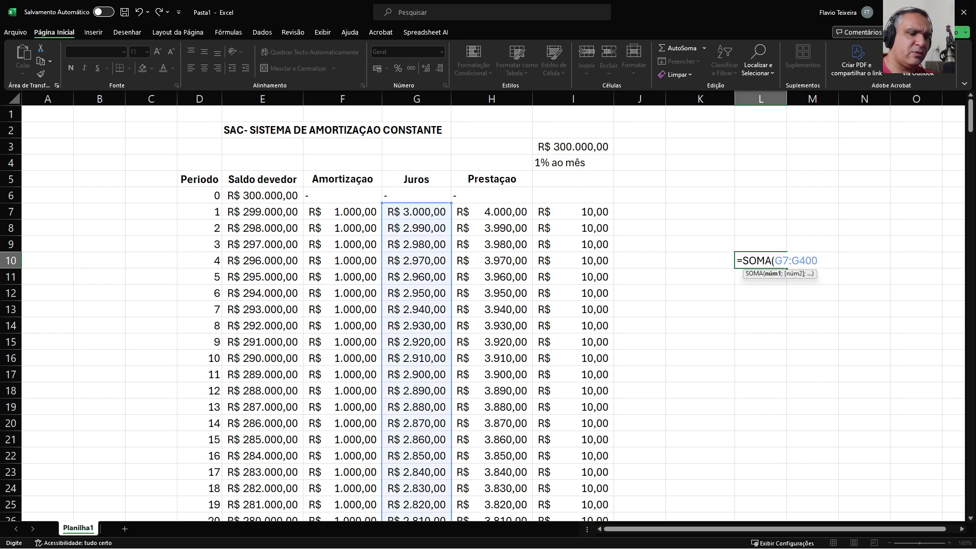
text())
key(Return)
click(775, 260)
scroll(493, 313, down, 20)
scroll(493, 313, up, 9)
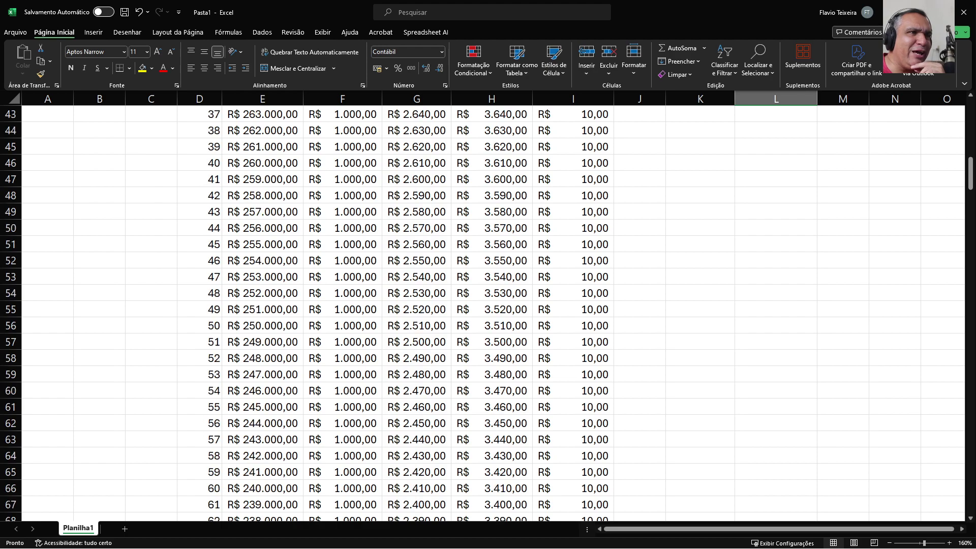
scroll(489, 315, up, 14)
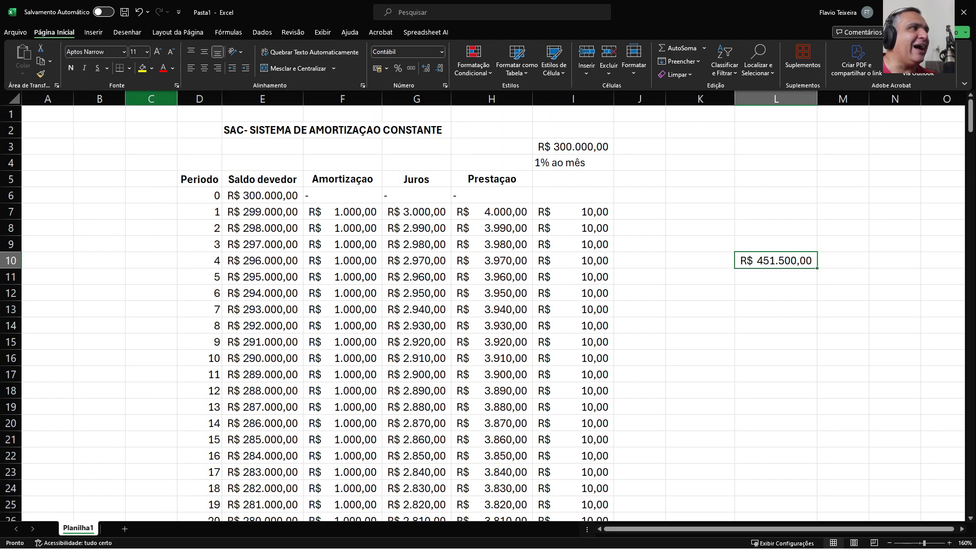
key(F2)
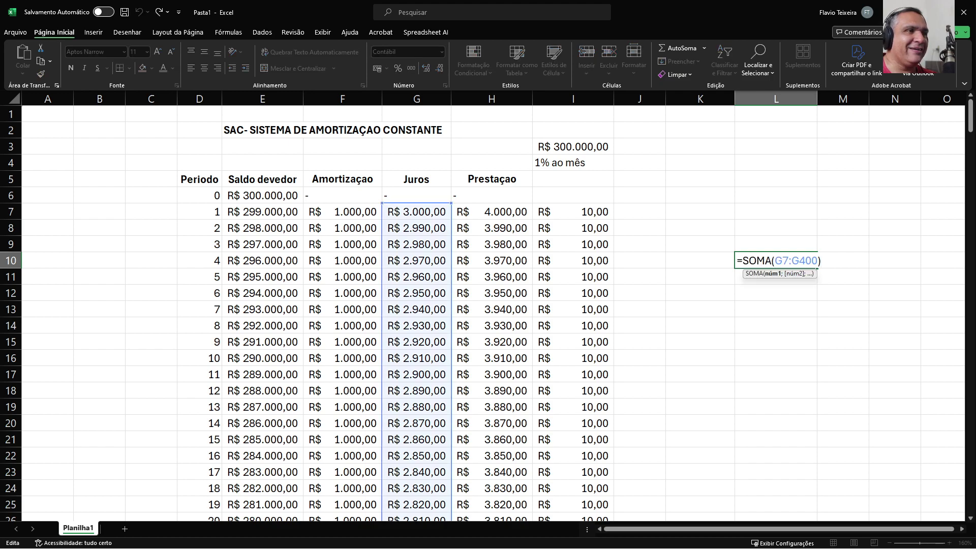
key(Escape)
click(842, 260)
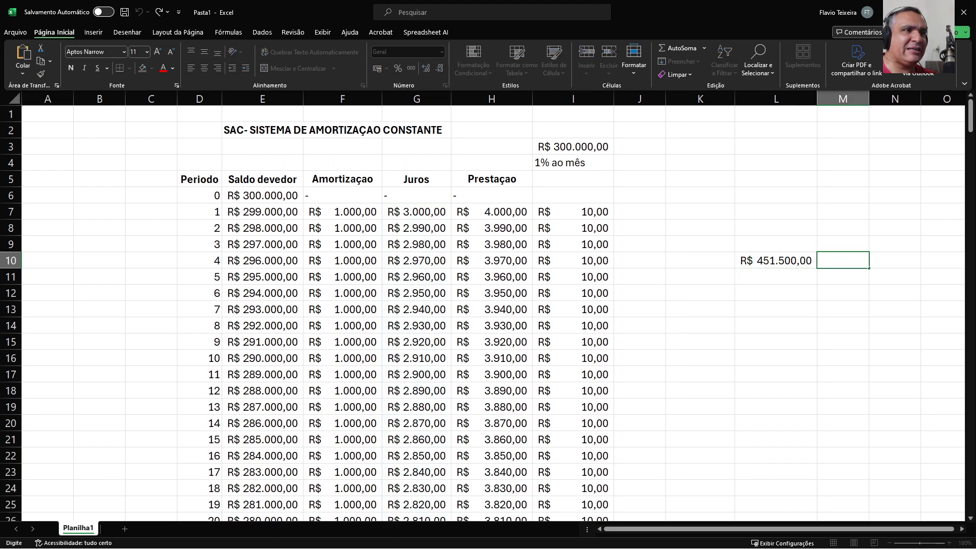
key(F2)
key(ctrl+v)
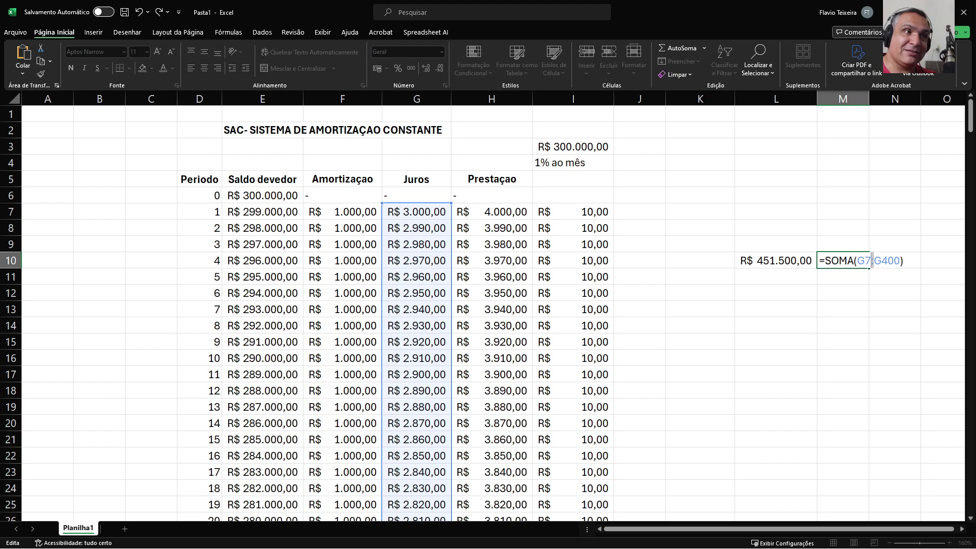
key(shift+Left)
click(854, 260)
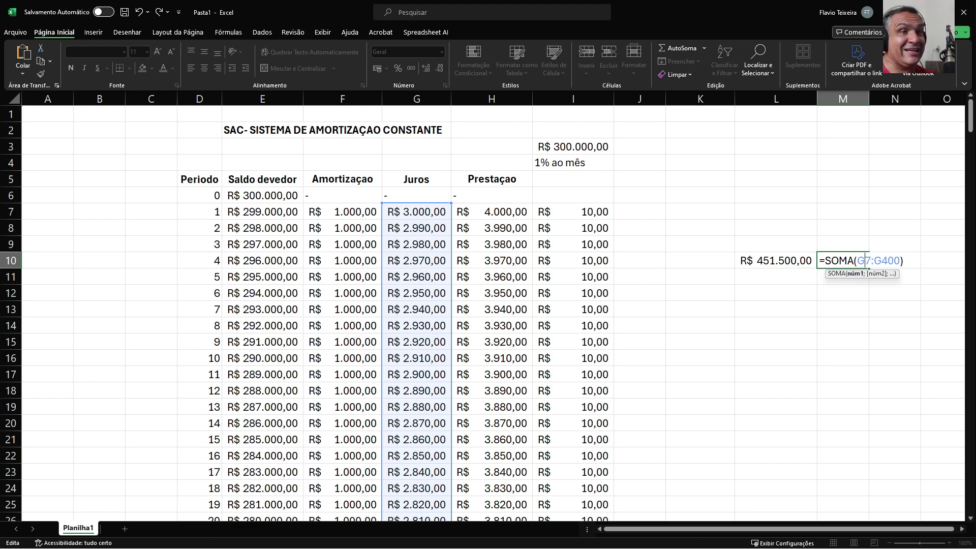
key(Escape)
click(342, 211)
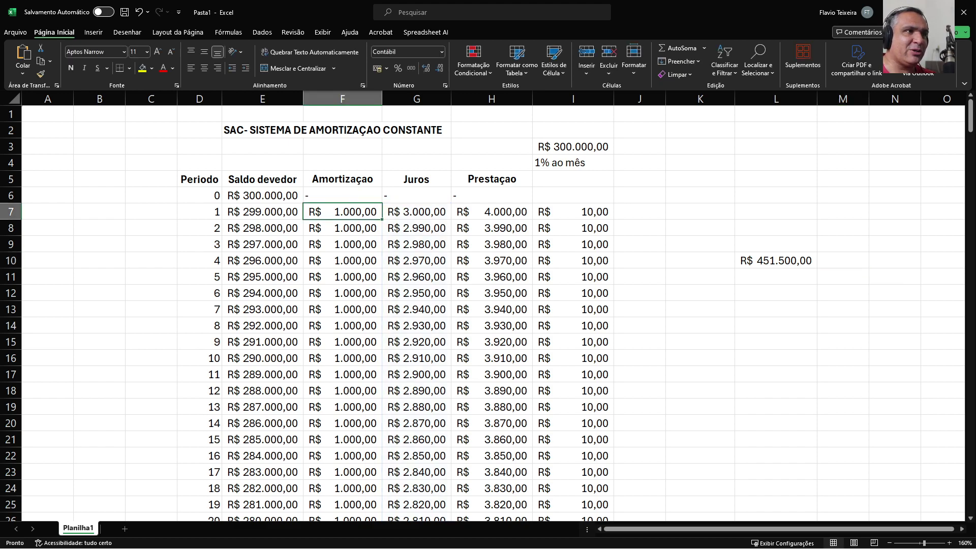
Step: Enter the amortized principal 300000 in M10, beside the interest total
click(843, 260)
text(=)
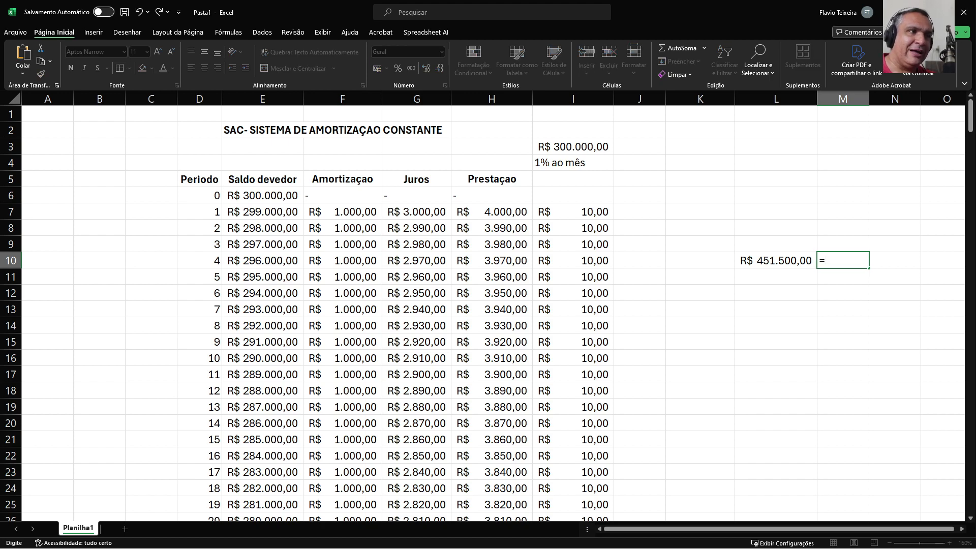
key(BackSpace)
text(3000)
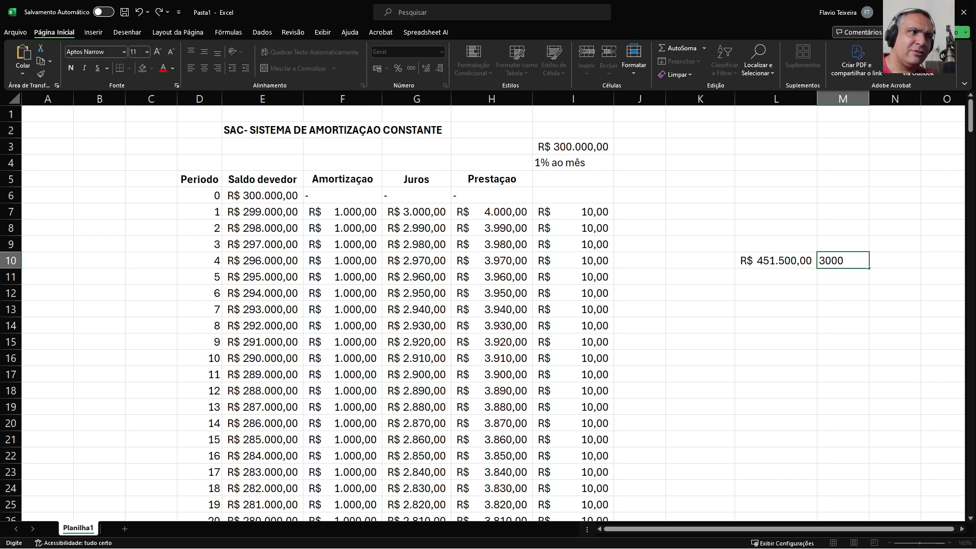
text(00)
key(Tab)
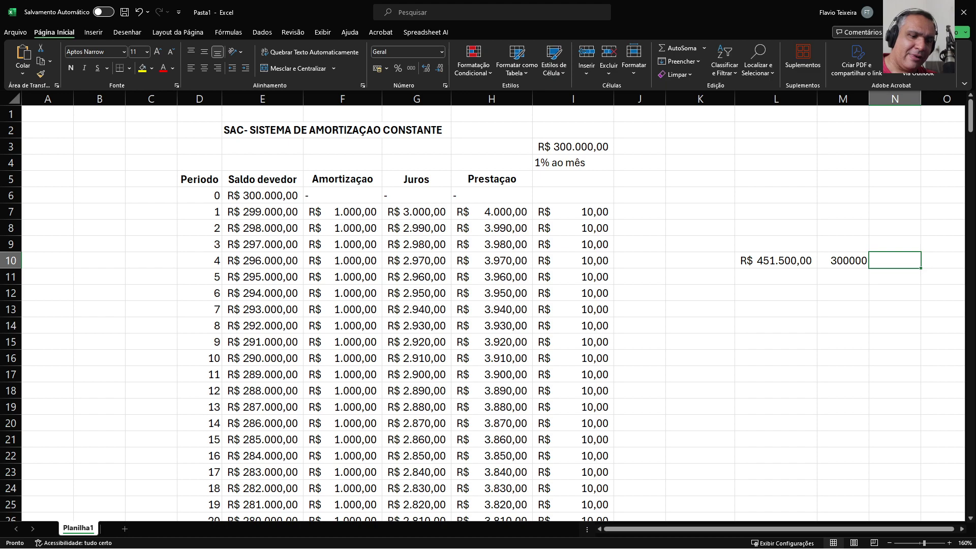
Step: Add the total interest and the principal in N10 with =SOMA(L10:M10)
text(=SOMA()
drag(776, 260, 848, 260)
text())
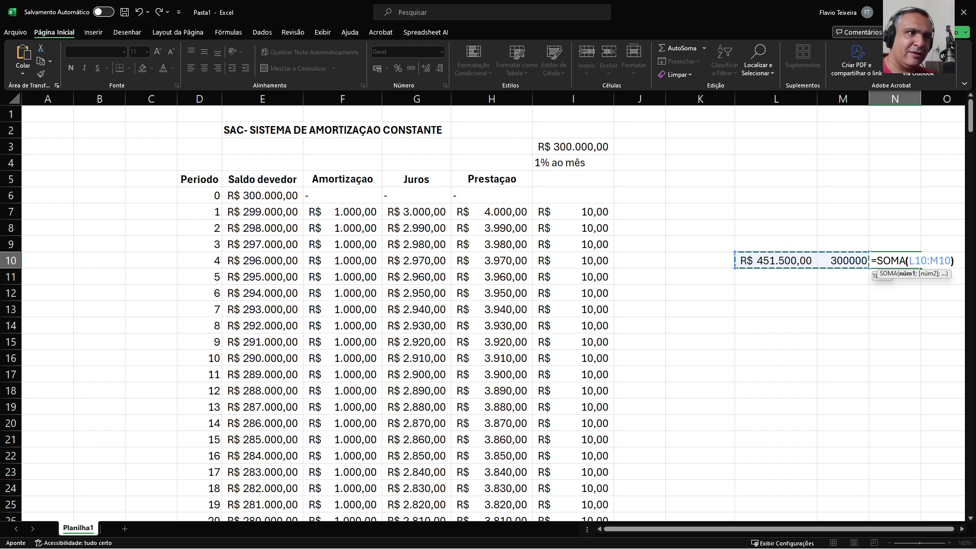
key(Return)
click(909, 260)
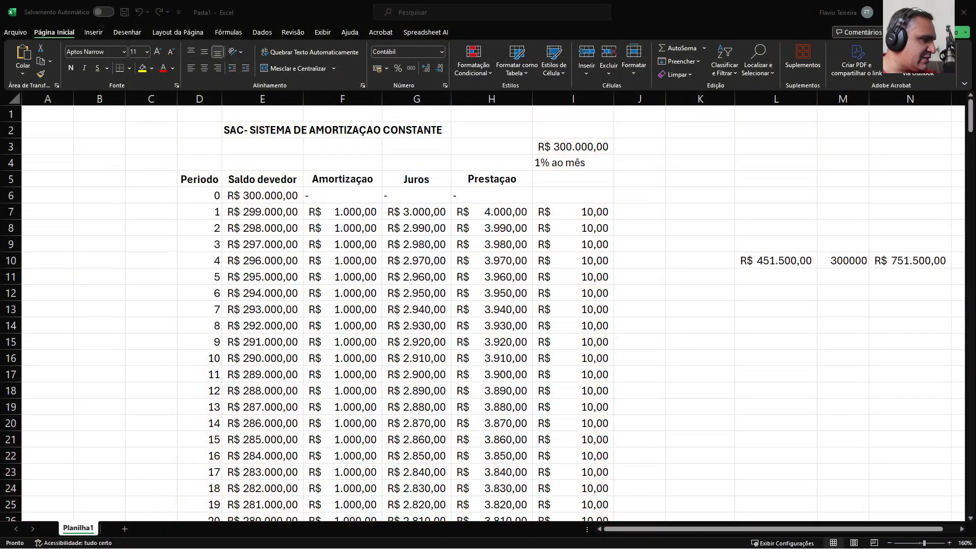
Step: Enter an extra amortization amount of 1000 in K7, on the row of period 1
key(Up)
key(Up)
key(Up)
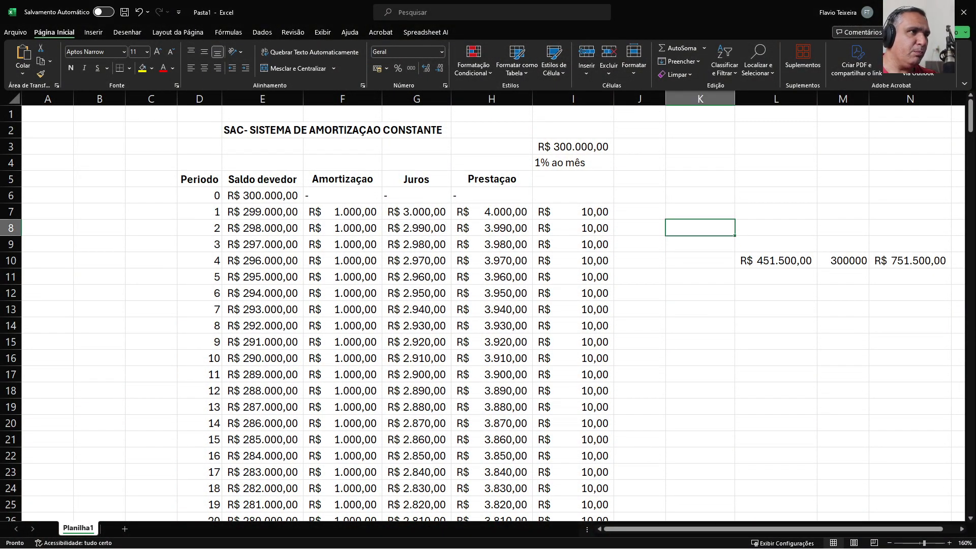
key(Left)
key(Left)
key(Left)
key(Left)
key(Left)
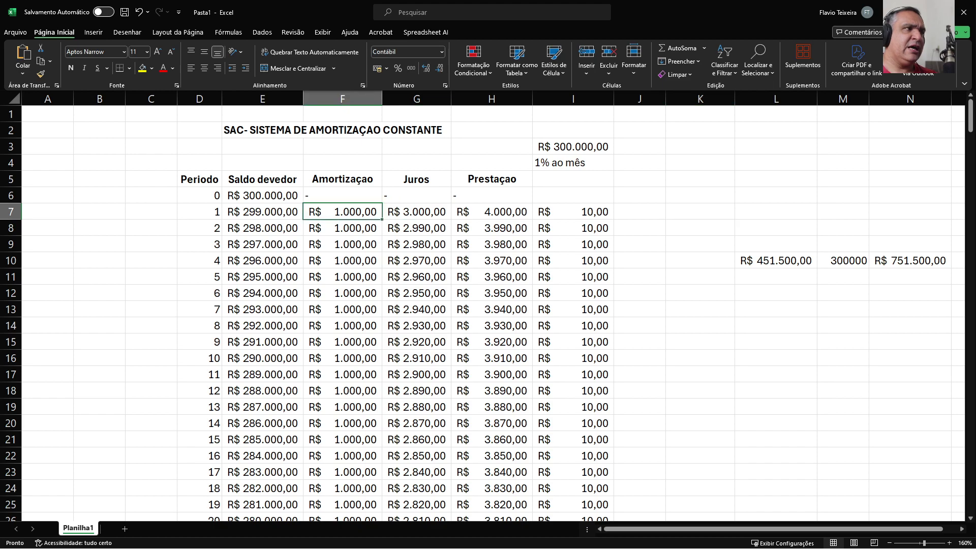
key(Right)
key(Right)
key(Right)
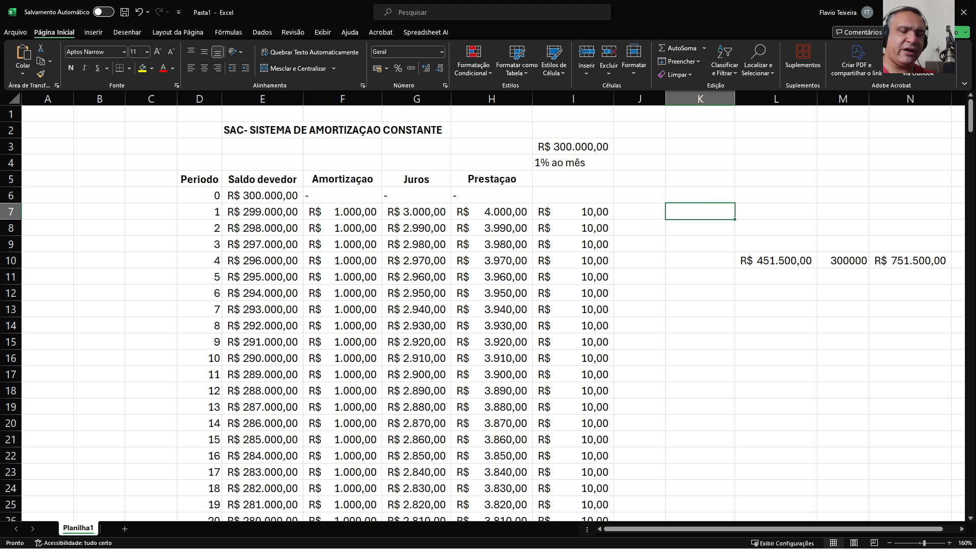
text(1000)
key(Return)
key(Up)
Step: Add the extra amount in K7 to period 1's amortization by setting F7 to =1000+K7
double_click(343, 211)
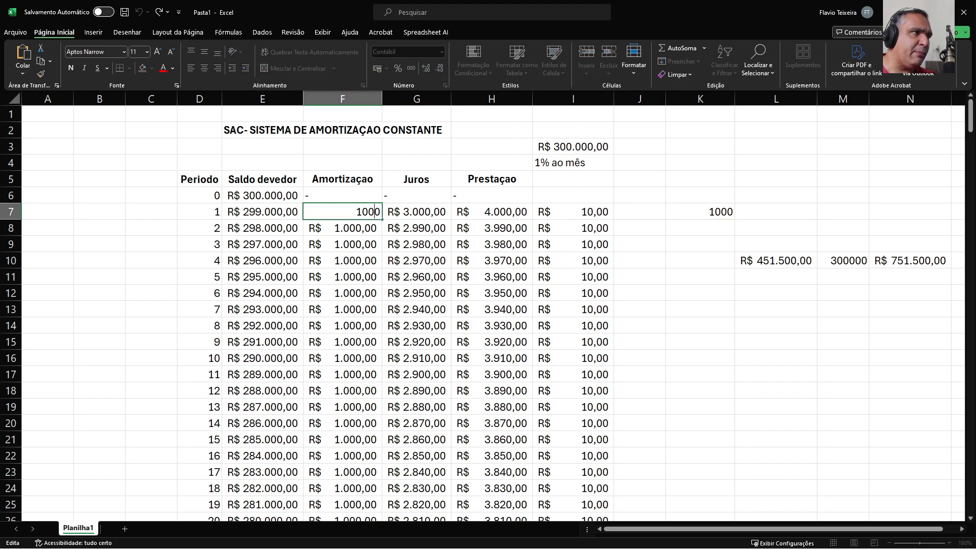
text(+)
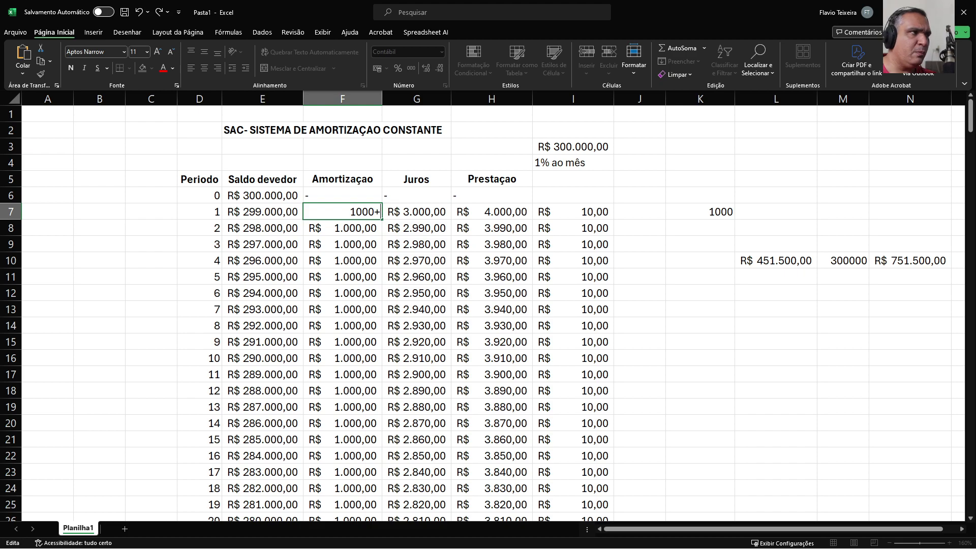
click(700, 211)
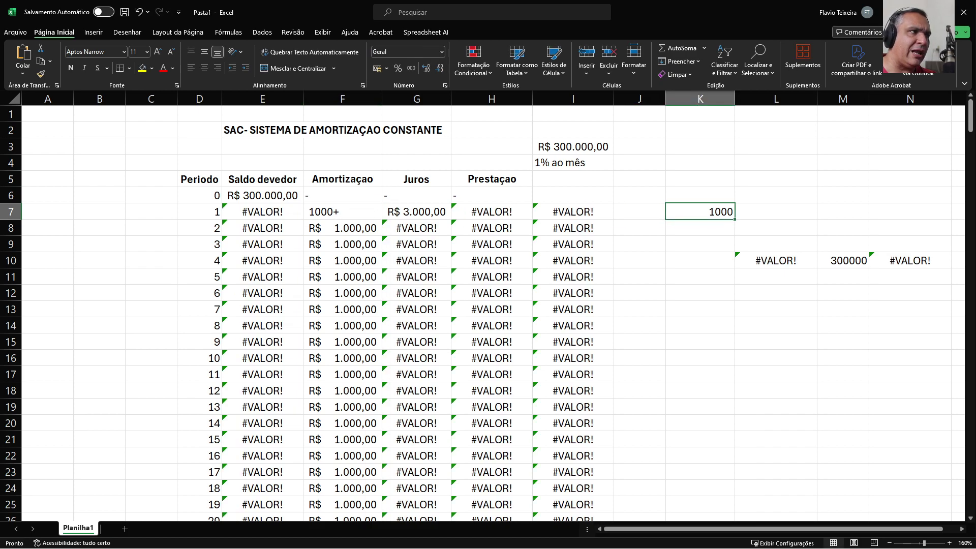
double_click(342, 211)
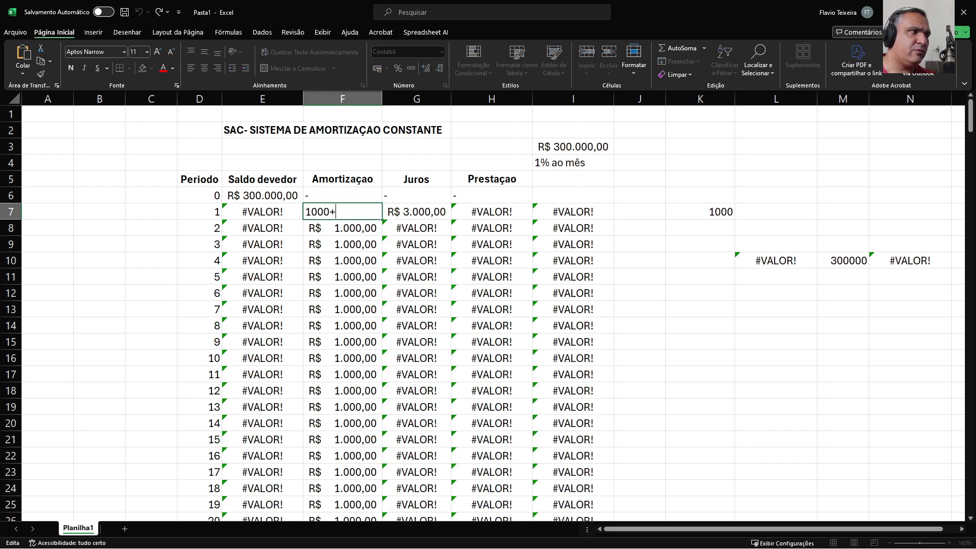
key(Home)
text(=)
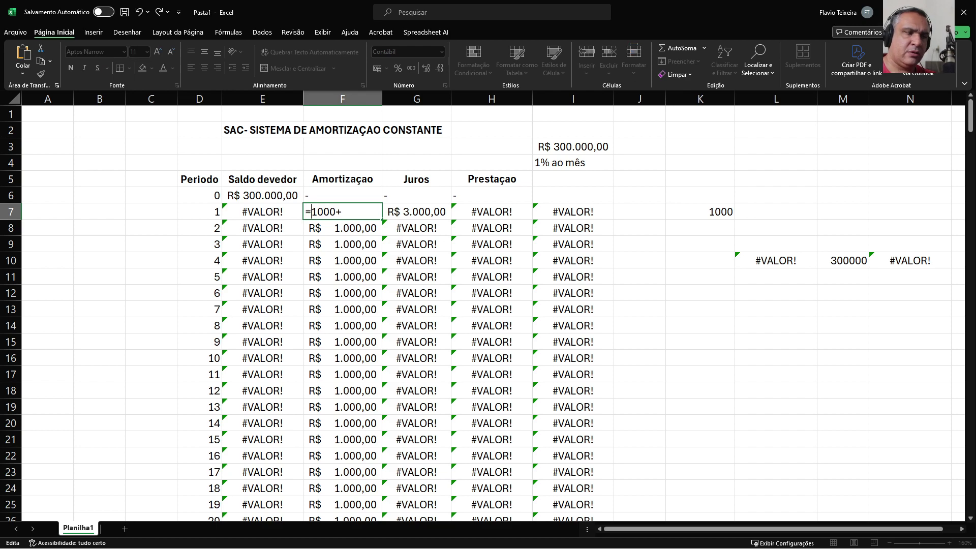
click(699, 212)
key(Return)
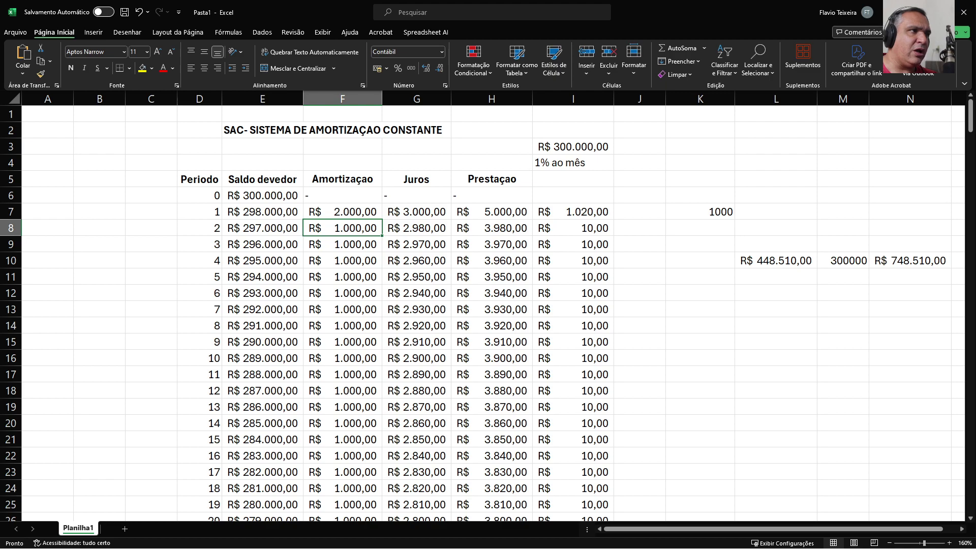
scroll(488, 305, down, 2)
scroll(488, 305, up, 2)
scroll(488, 305, down, 19)
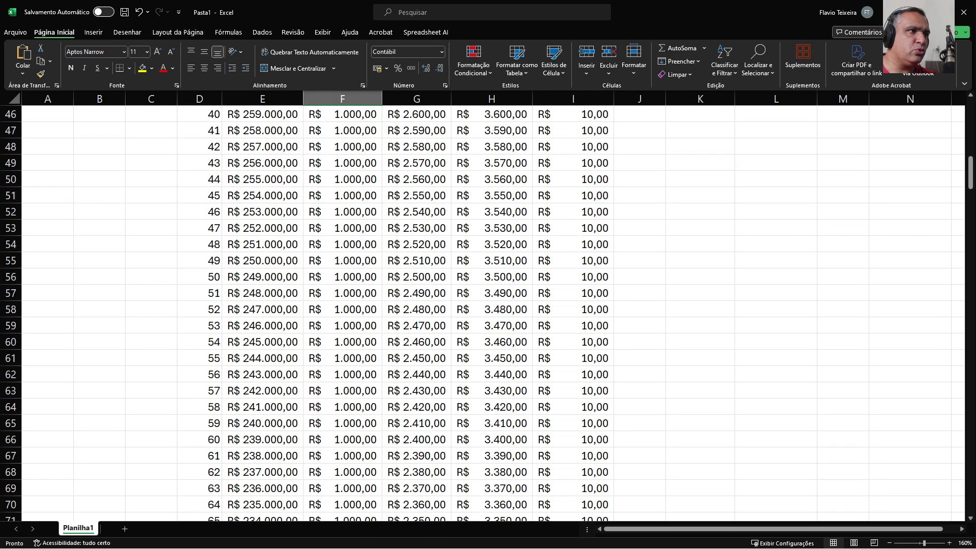
scroll(488, 305, up, 19)
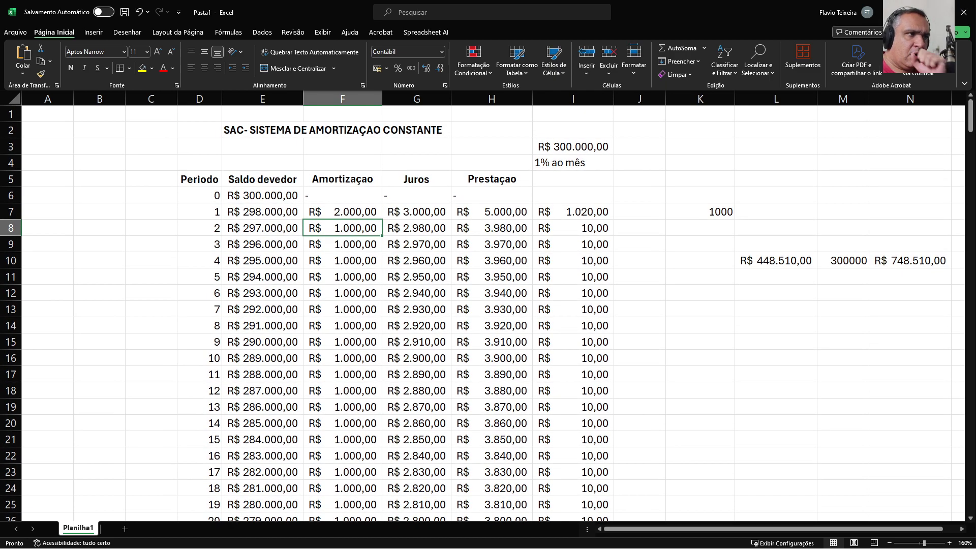
Step: Examine the amortization formulas in F7 and F8 against the extra amount in K7
scroll(488, 305, down, 1)
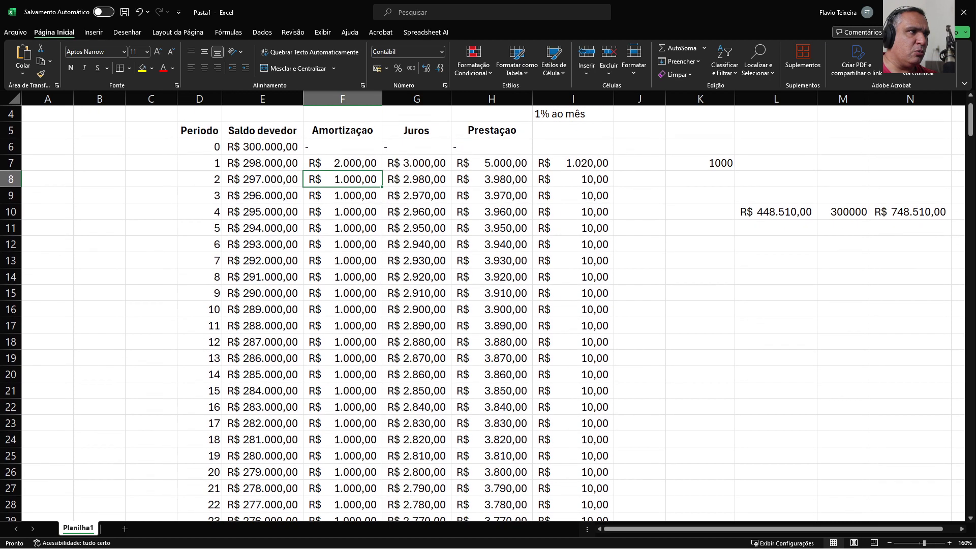
scroll(488, 306, up, 1)
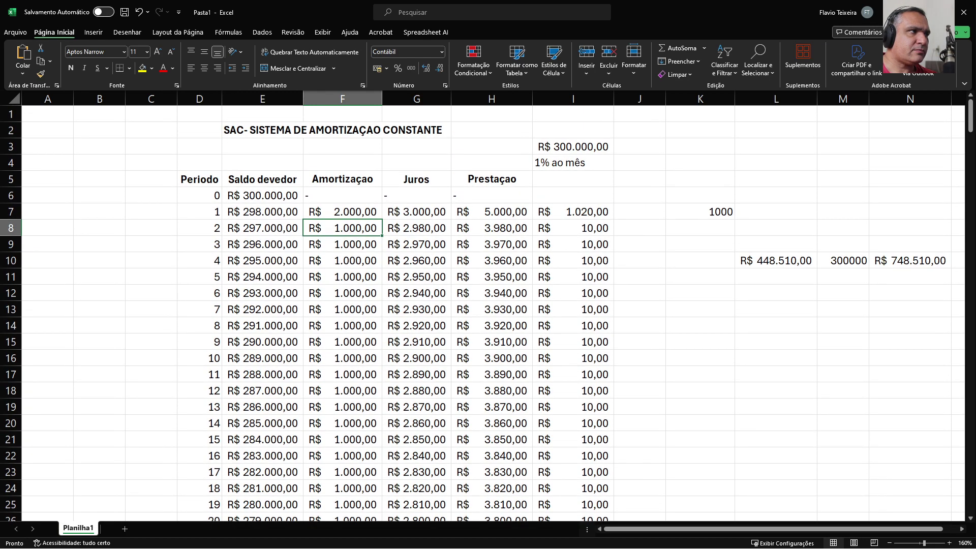
double_click(342, 212)
key(Escape)
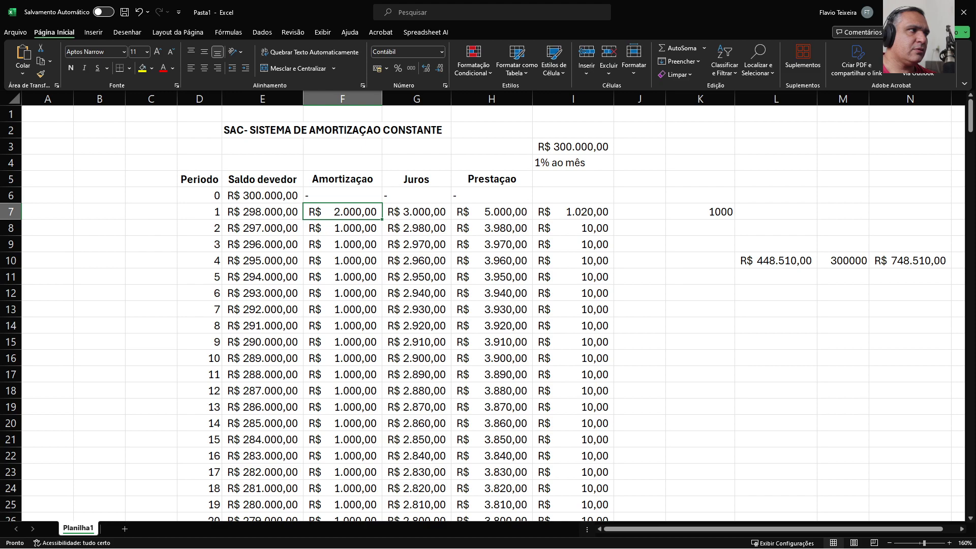
click(342, 227)
click(342, 212)
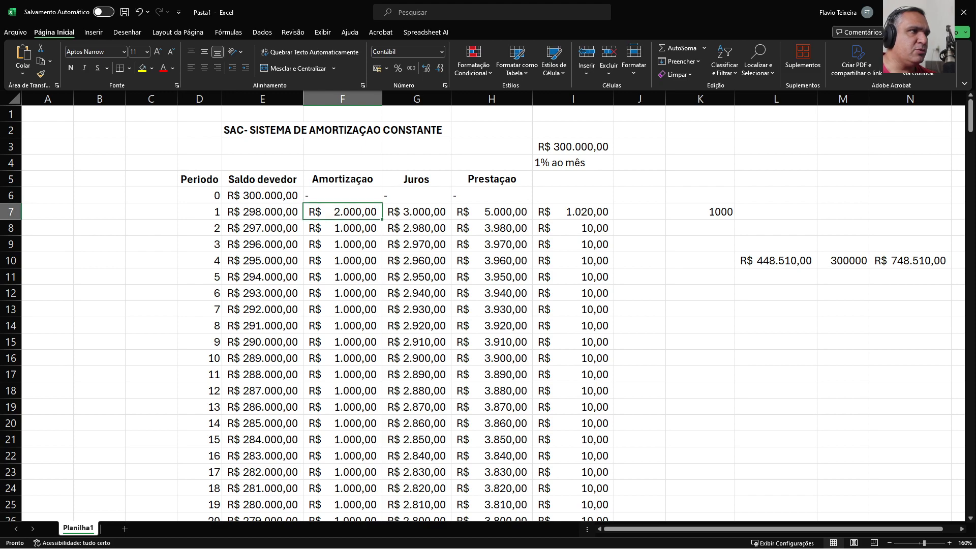
click(700, 211)
click(342, 211)
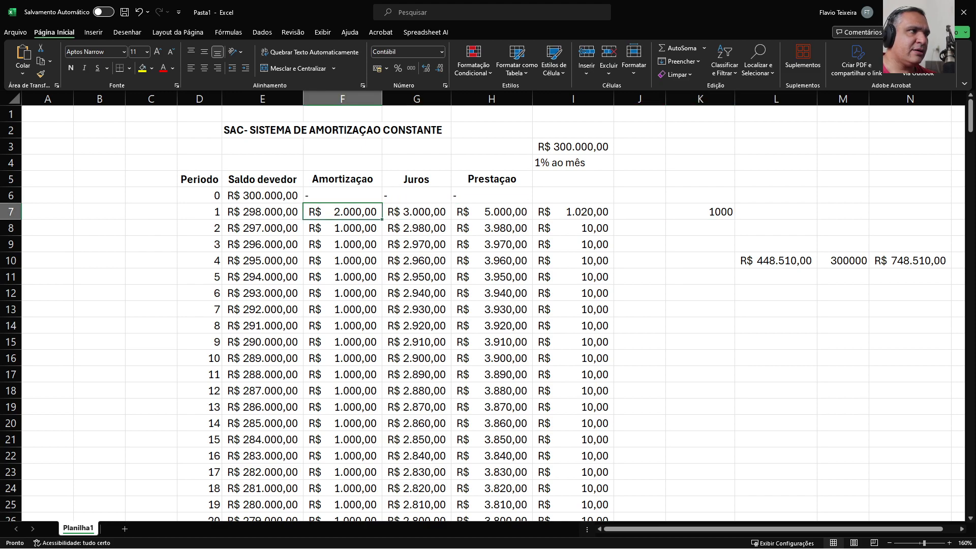
click(342, 228)
double_click(342, 228)
click(342, 212)
click(700, 228)
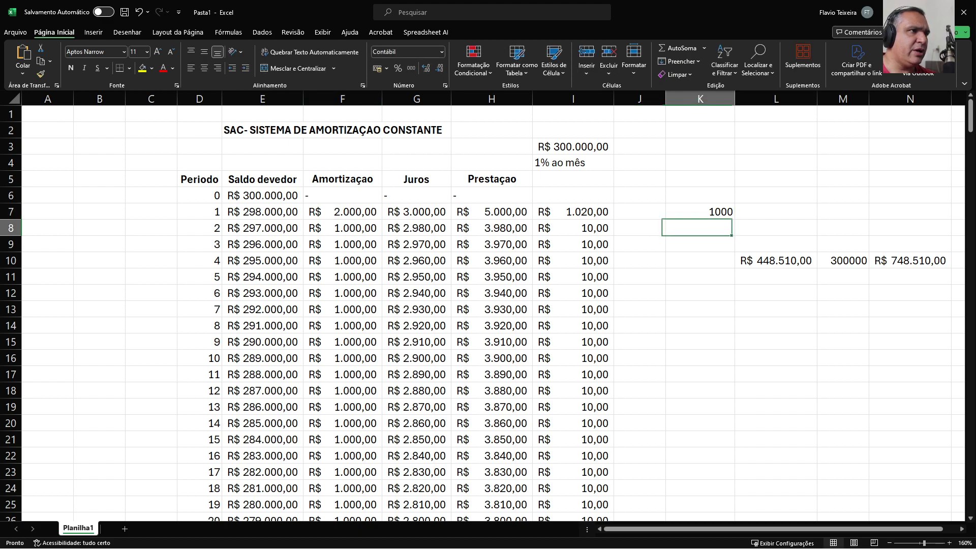
Step: Fill the extra amortization of 1000 from K7 down column K to row 224, period 218
click(700, 212)
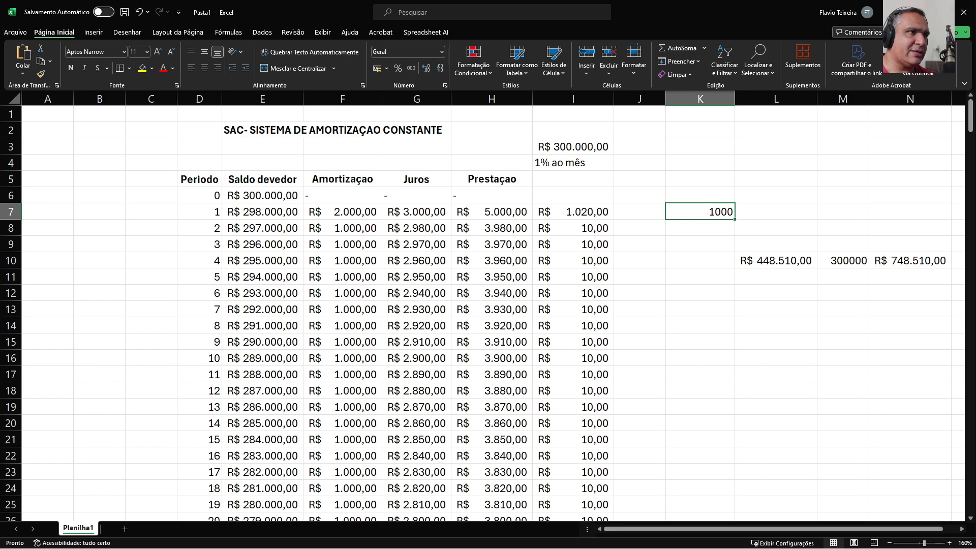
drag(734, 219, 736, 423)
scroll(700, 305, up, 20)
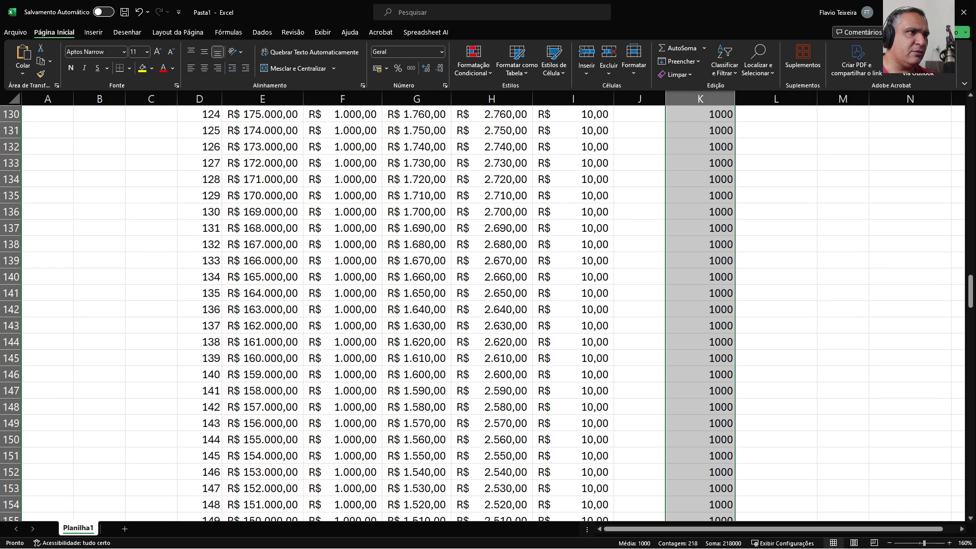
scroll(493, 313, up, 20)
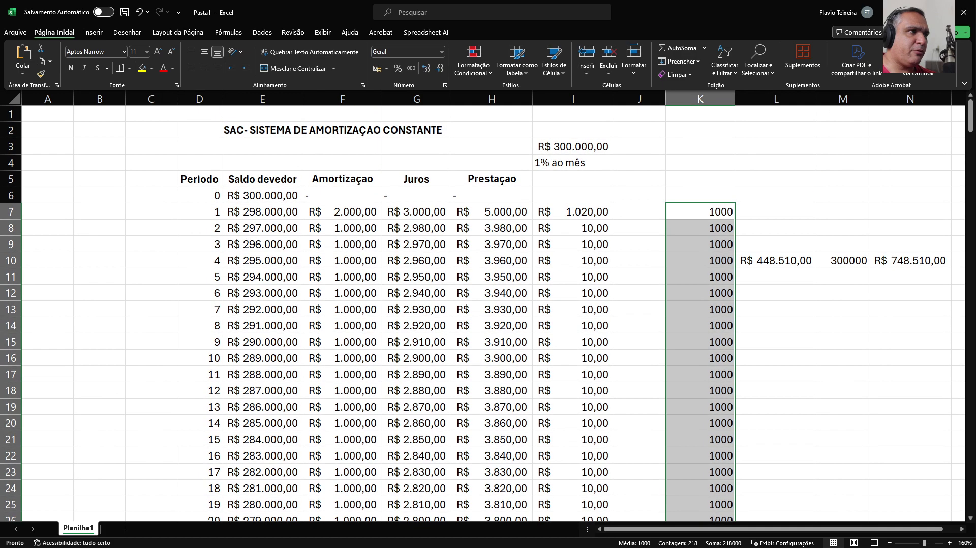
Step: Copy the amortization formula in F7 down column F to row 277, period 271
click(342, 212)
key(F2)
key(ctrl+Return)
drag(382, 220, 382, 187)
scroll(382, 188, down, 6)
scroll(382, 187, up, 5)
scroll(386, 305, up, 5)
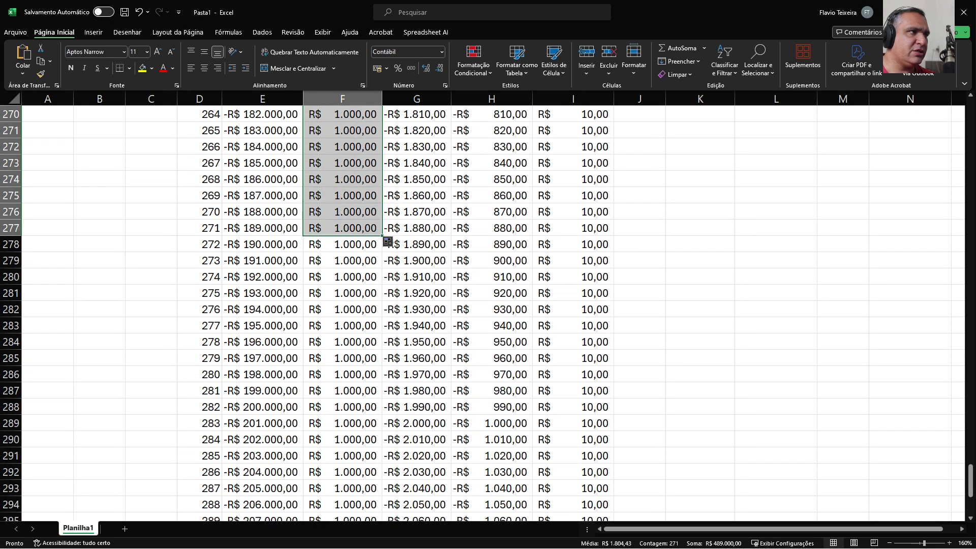
scroll(387, 305, down, 2)
scroll(386, 306, up, 1)
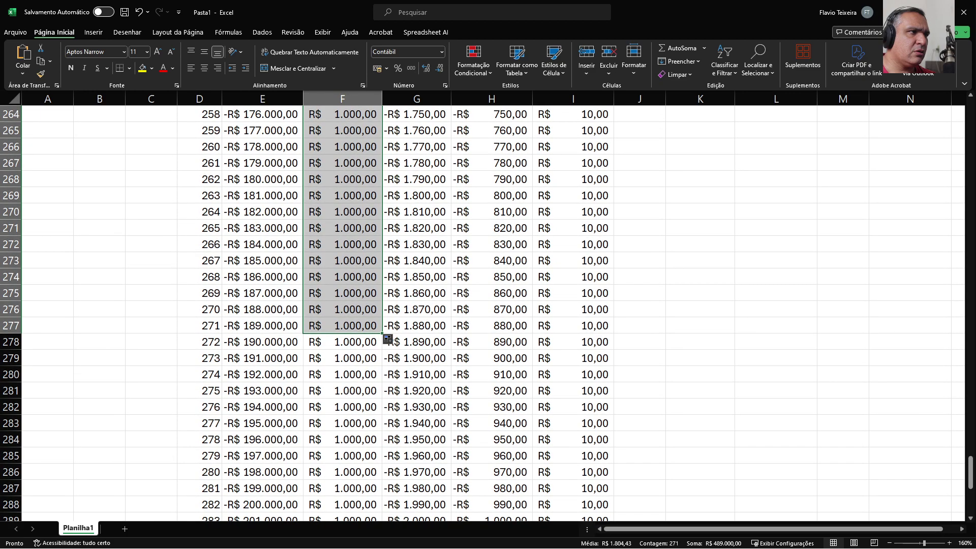
Step: Look through the schedule for the period in which the outstanding balance reaches zero
scroll(386, 305, up, 11)
scroll(386, 305, up, 6)
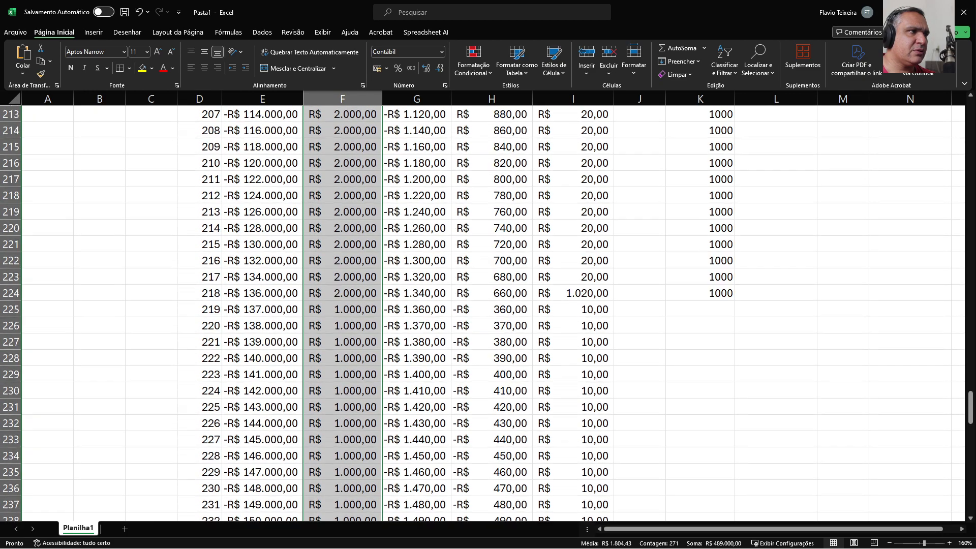
click(491, 293)
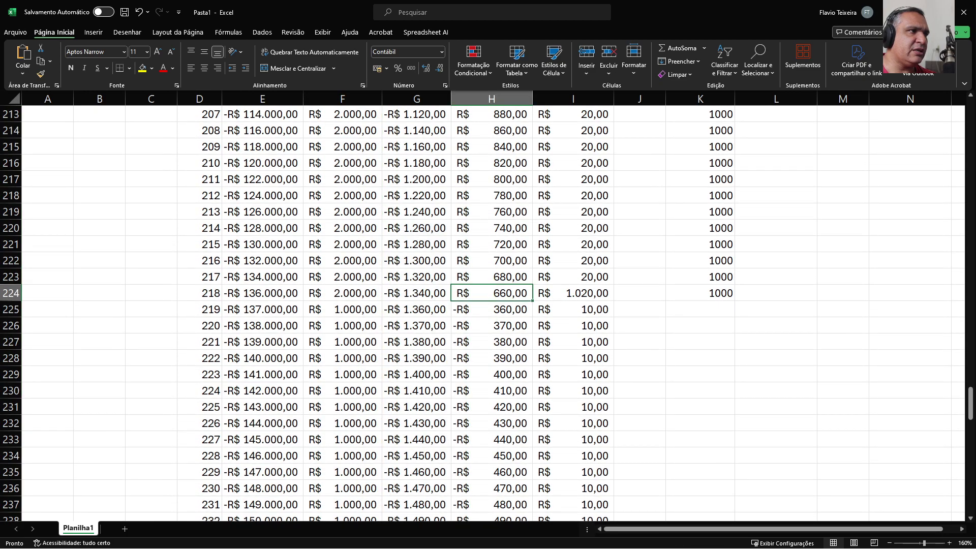
key(ctrl+Left)
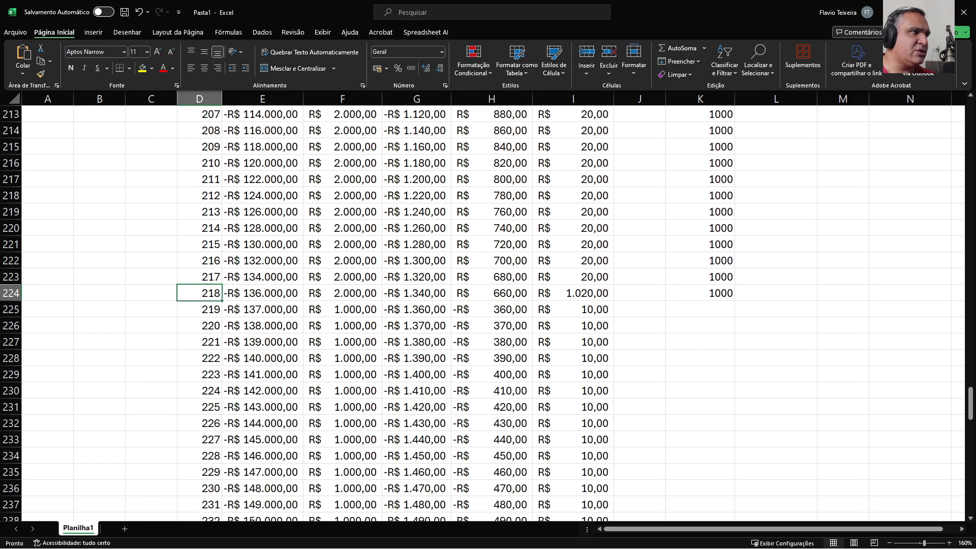
scroll(488, 305, up, 3)
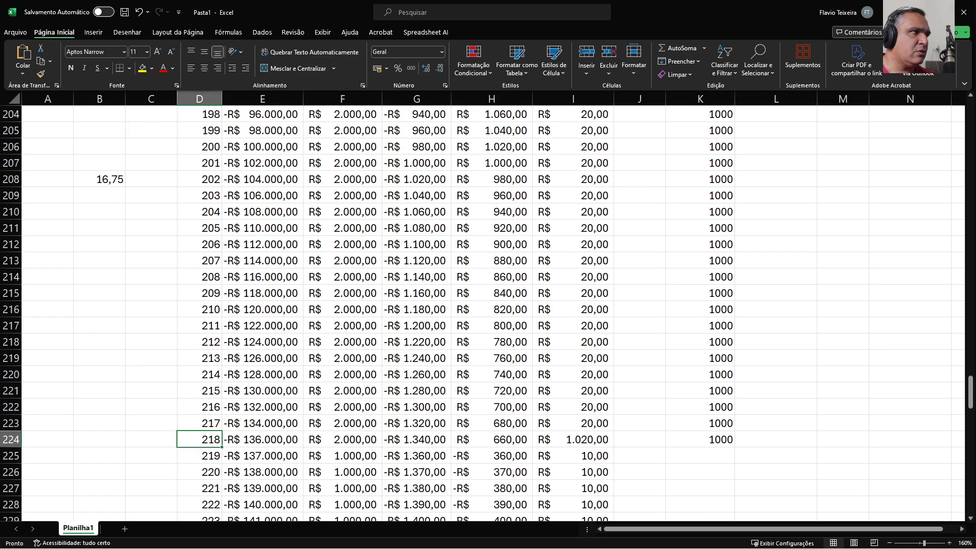
scroll(488, 305, up, 19)
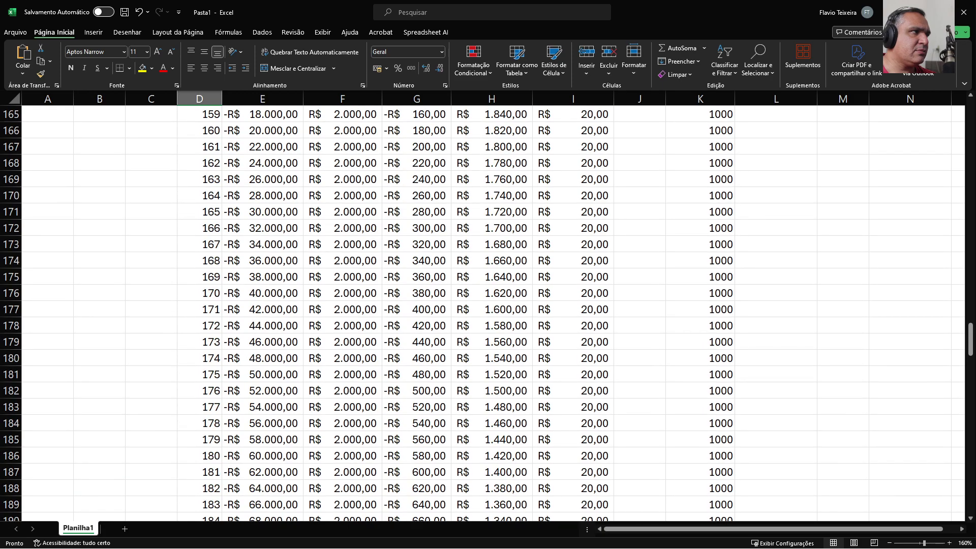
scroll(488, 305, up, 3)
click(263, 277)
click(262, 342)
click(199, 407)
click(199, 390)
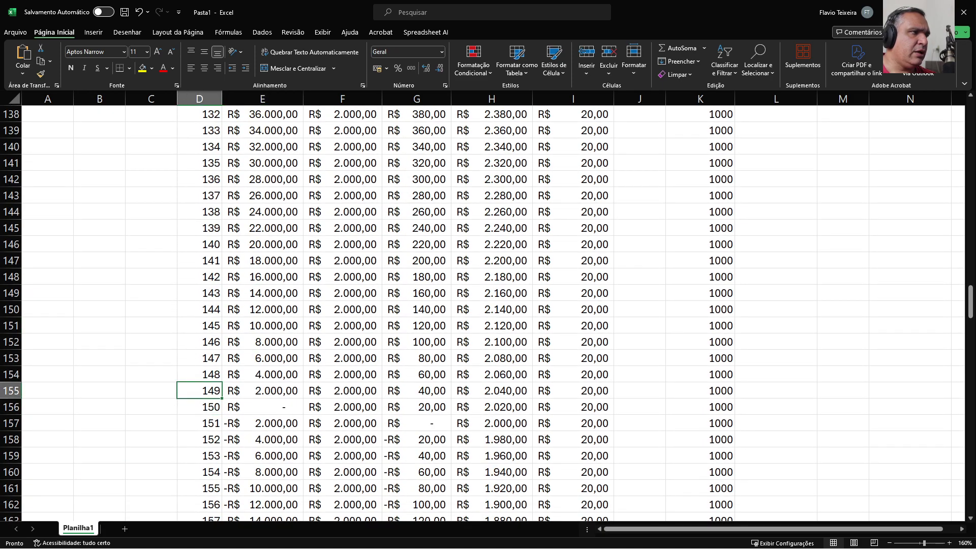
click(262, 407)
click(199, 407)
click(151, 407)
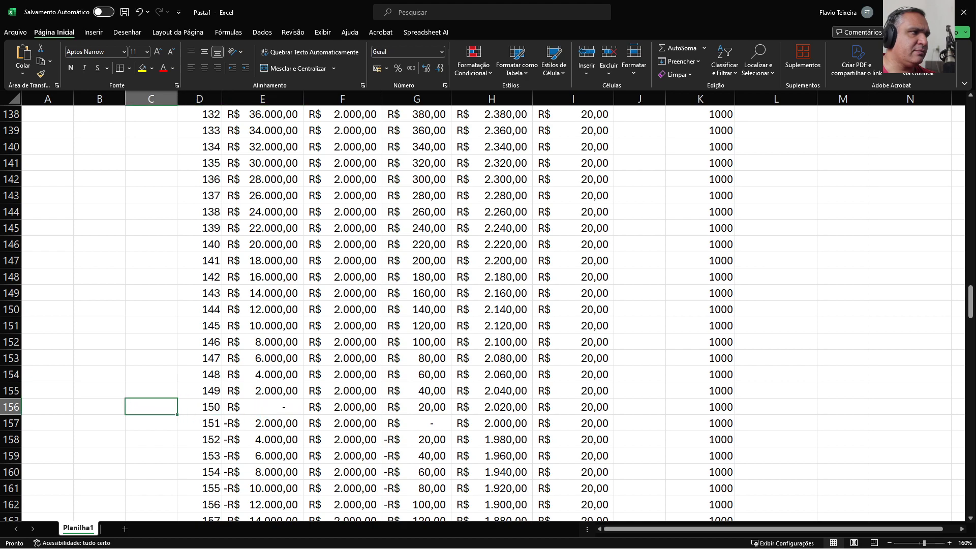
click(99, 407)
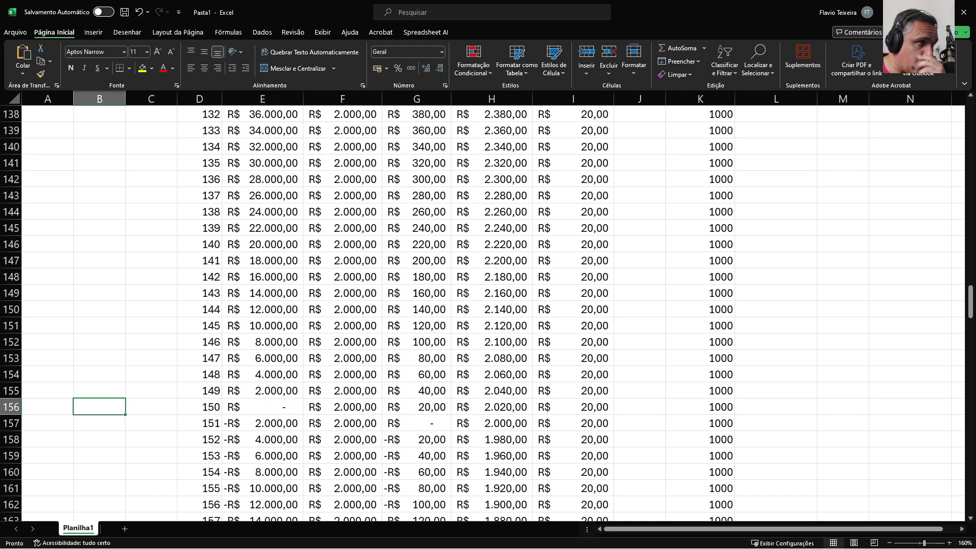
Step: Clear the extra amortization amounts in K156:K224, from period 150 onward
scroll(488, 310, down, 2)
drag(700, 309, 727, 492)
scroll(488, 310, up, 16)
key(Delete)
scroll(488, 310, down, 9)
scroll(489, 310, down, 14)
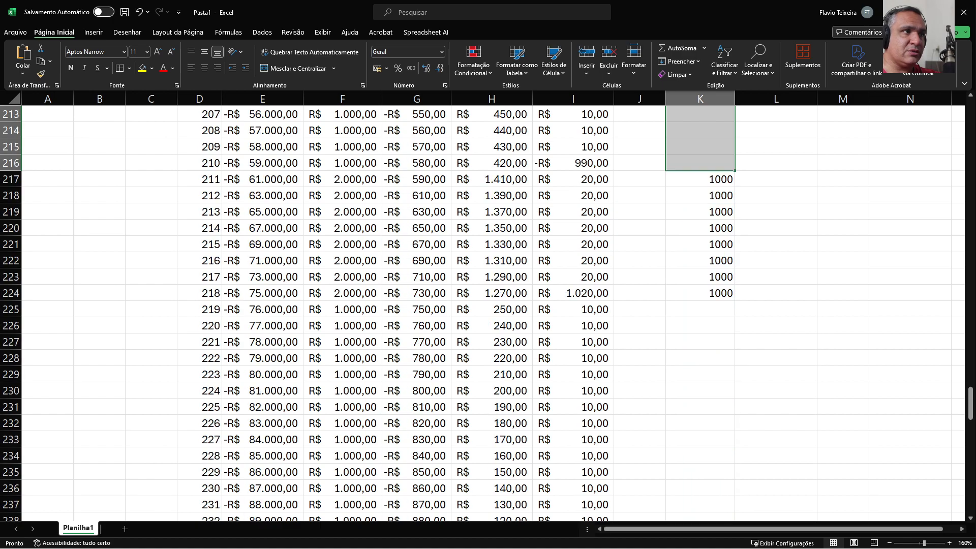
drag(701, 179, 701, 293)
scroll(741, 307, up, 3)
key(Delete)
scroll(741, 307, up, 20)
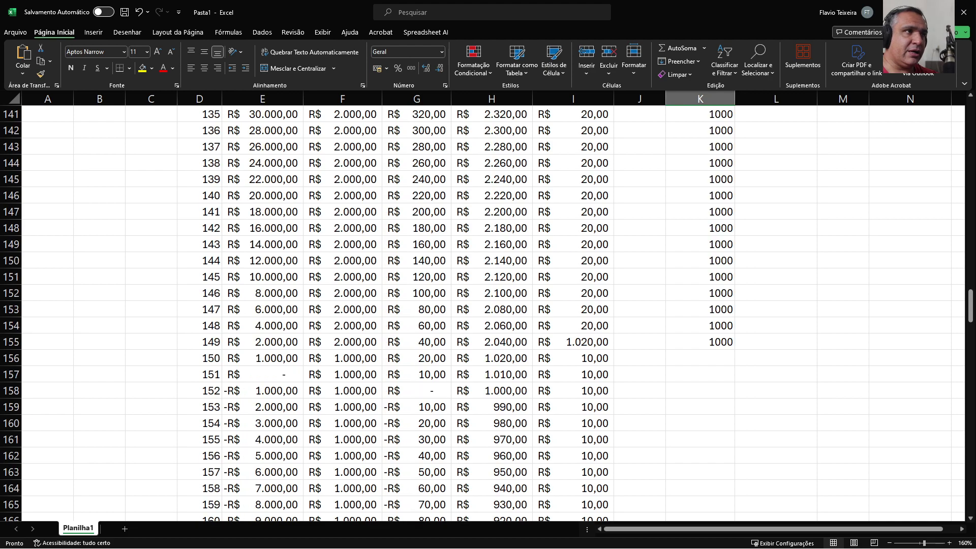
Step: Make the period 151 row, D157:I157, bold to mark where the balance is paid off
click(262, 375)
click(151, 374)
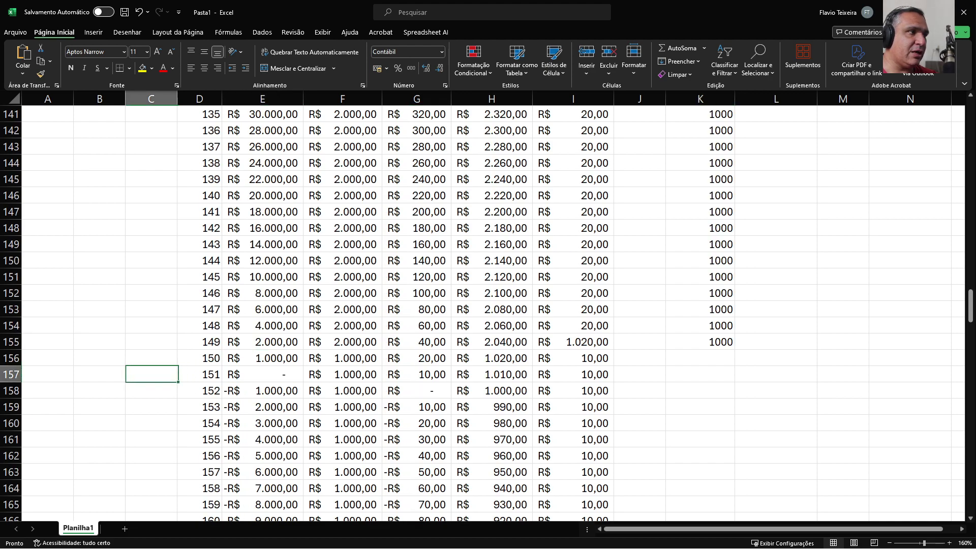
click(99, 374)
drag(342, 374, 573, 374)
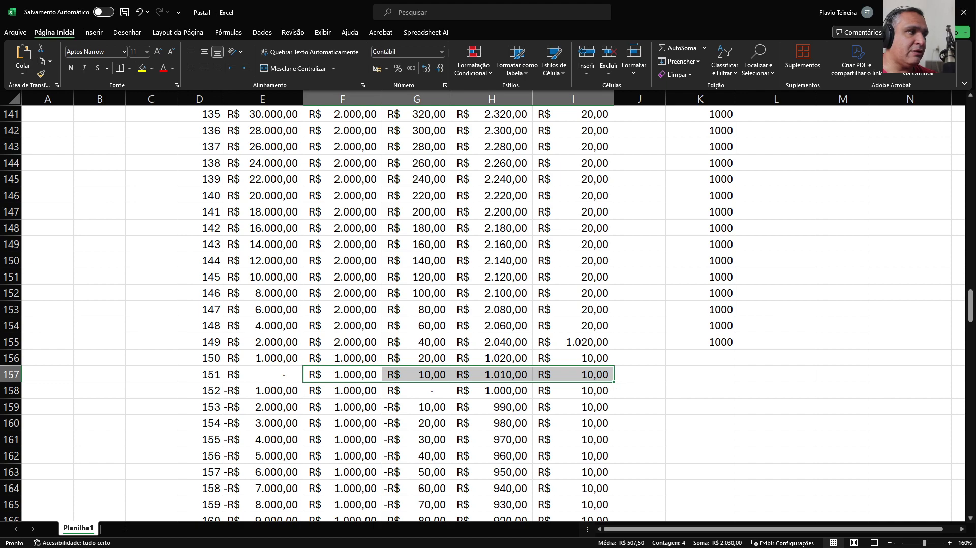
key(Left)
key(Left)
key(shift+Right)
key(shift+Right)
key(shift+Right)
key(shift+Right)
key(shift+Right)
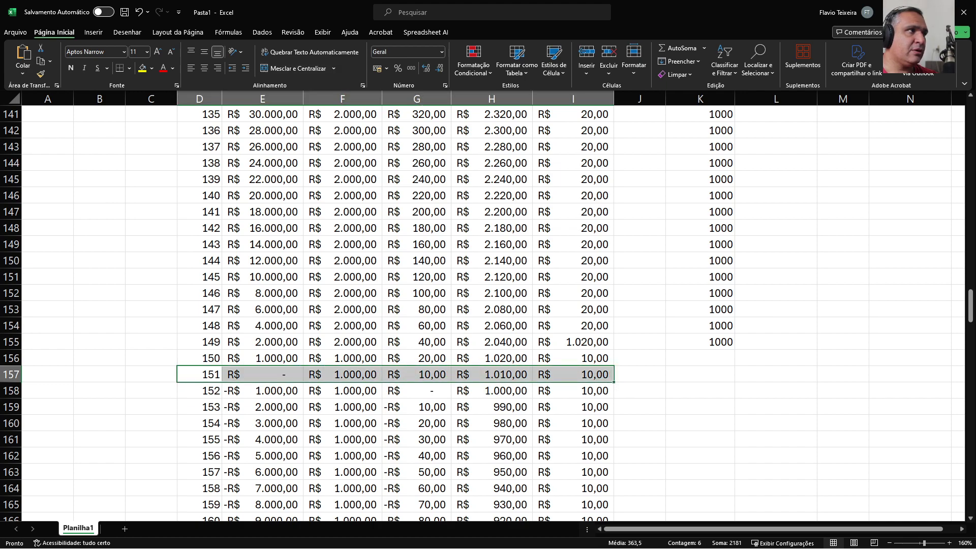
key(ctrl+n)
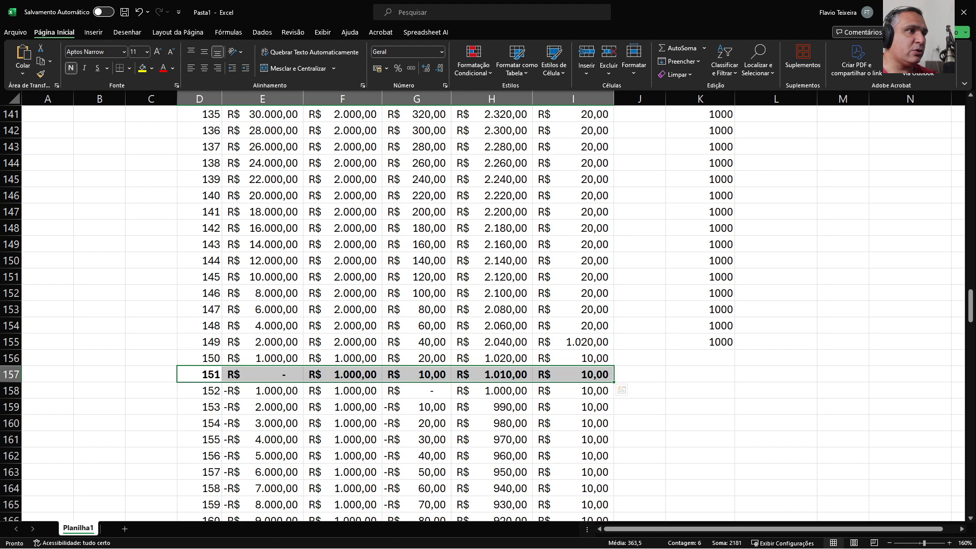
click(776, 341)
click(701, 342)
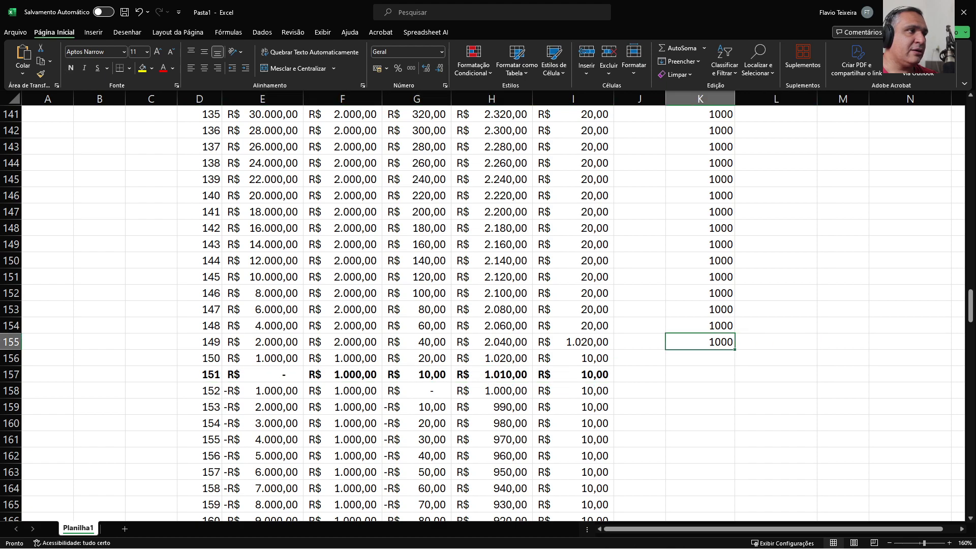
drag(199, 374, 573, 374)
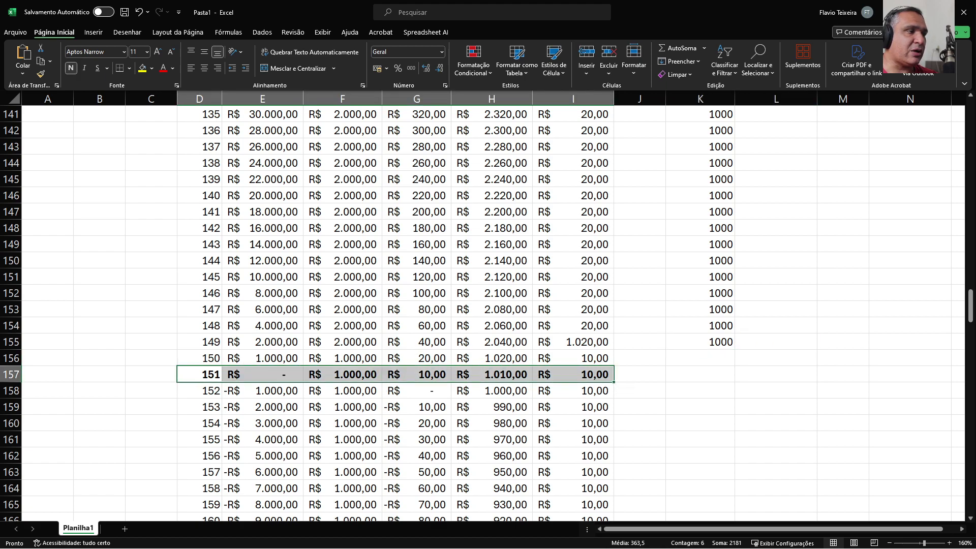
scroll(488, 305, up, 20)
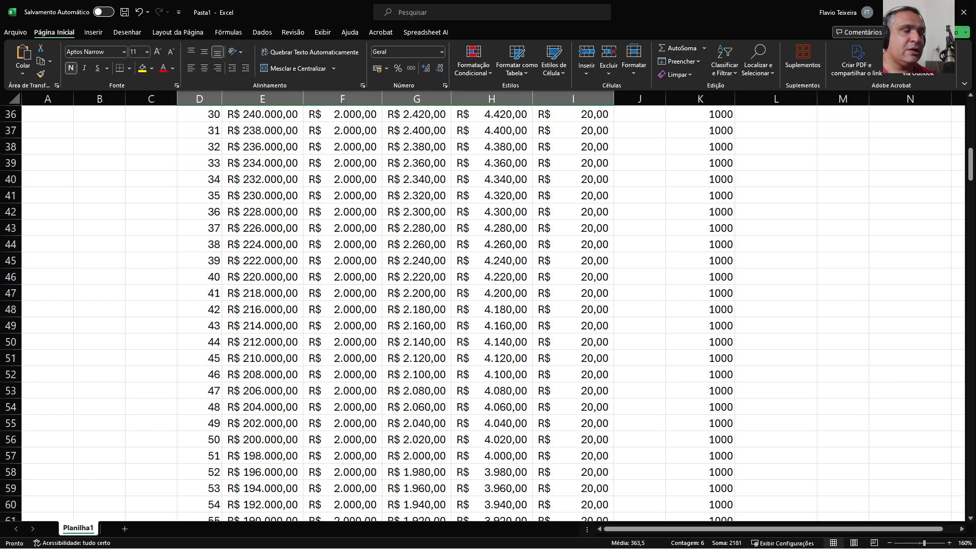